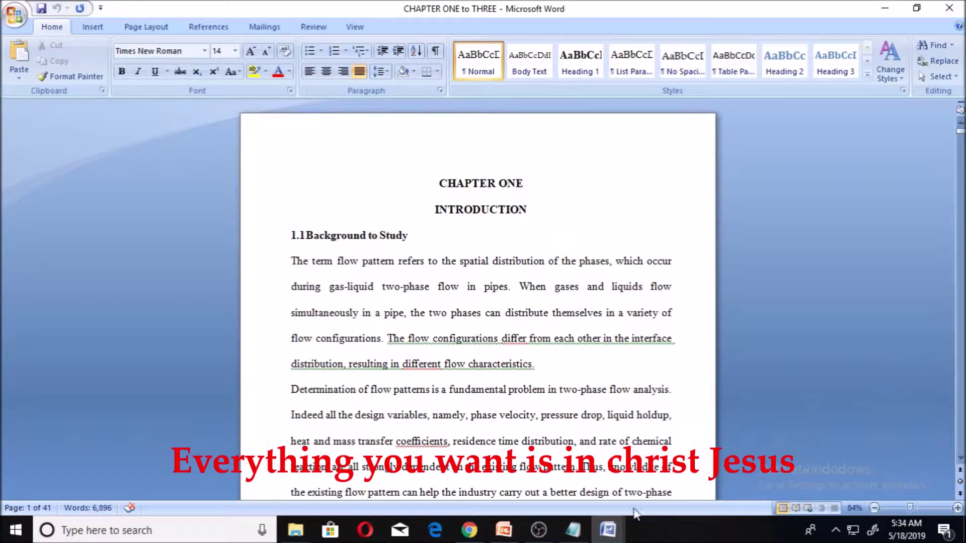
View the IEEE referencing style example in the references document and return to the CHAPTER ONE to THREE document.
mouse_move(611, 528)
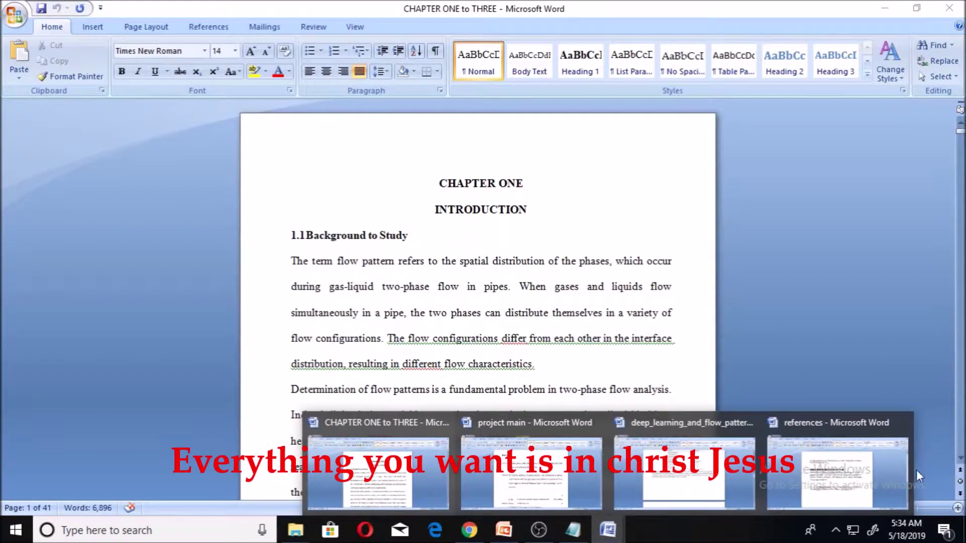
left_click(849, 470)
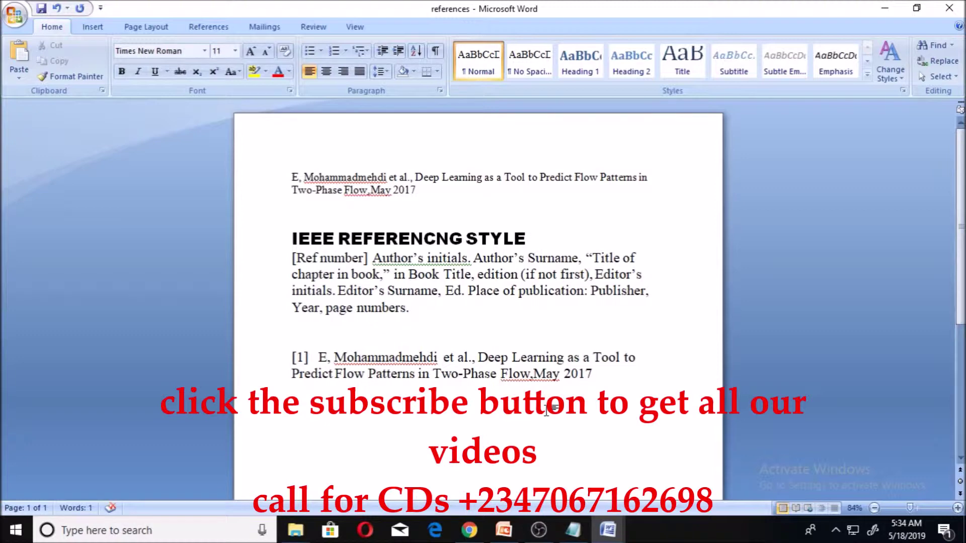
left_click(599, 526)
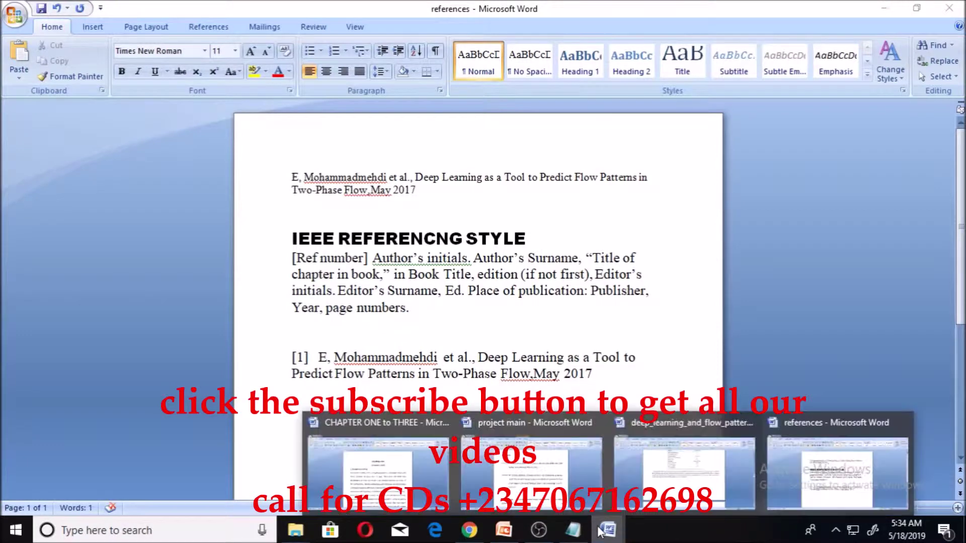
left_click(454, 457)
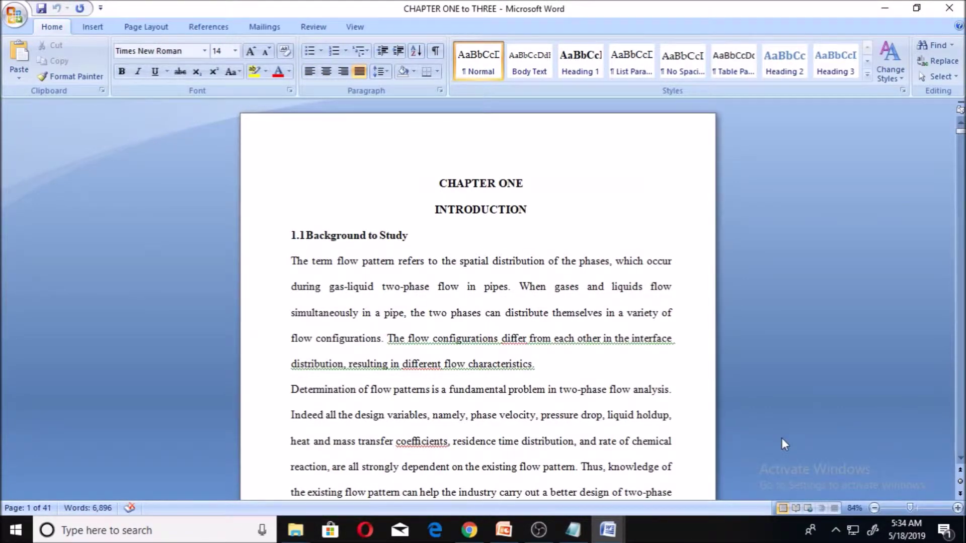
Review the chapter text from Background to Study through the flow pattern, deep learning and neural network sections.
left_click_drag(909, 508, 917, 508)
scroll(759, 312, "up", 3)
scroll(759, 312, "up", 3)
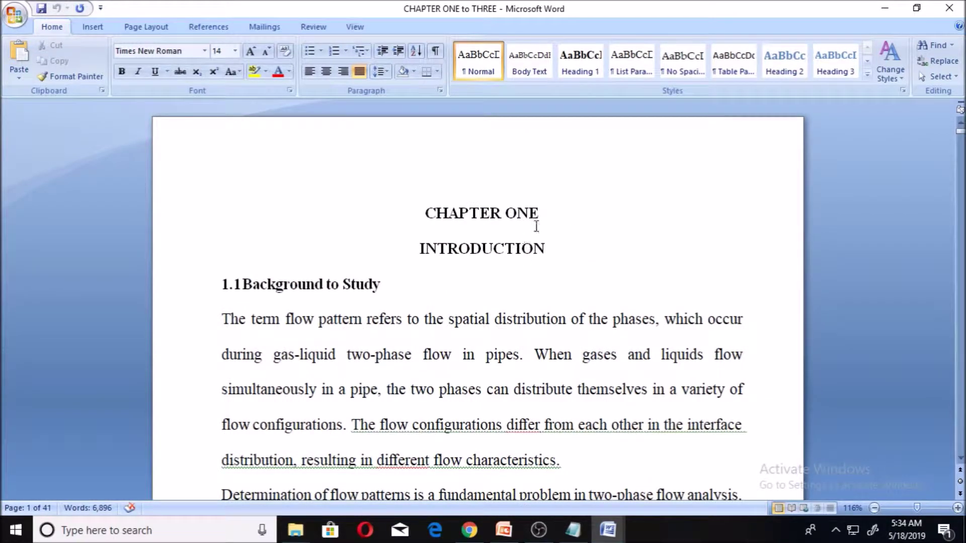
scroll(594, 319, "down", 3)
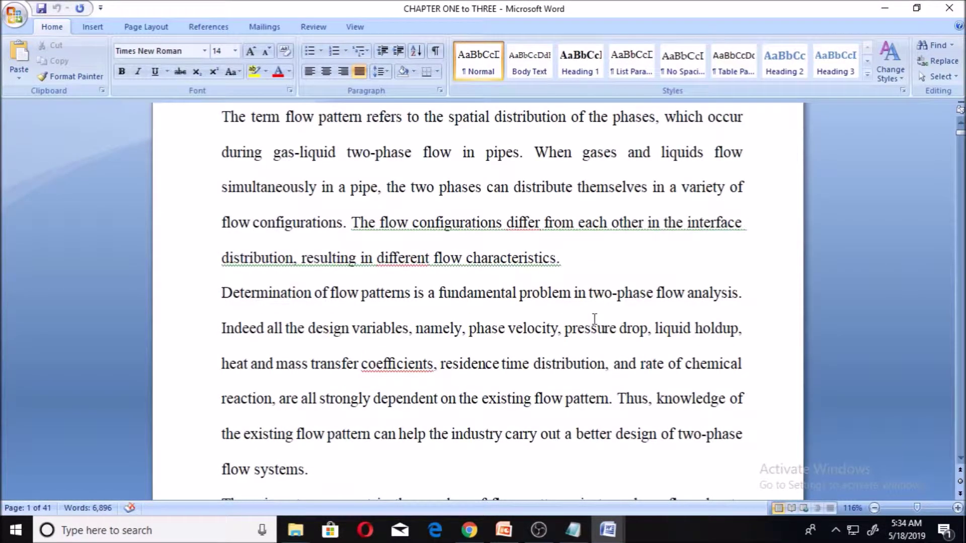
scroll(594, 319, "down", 10)
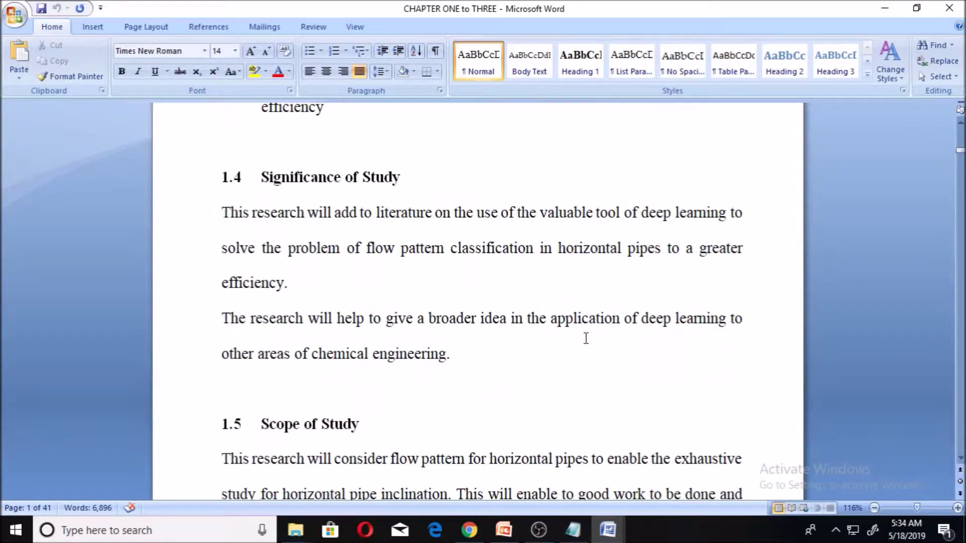
scroll(588, 338, "down", 5)
scroll(593, 337, "down", 9)
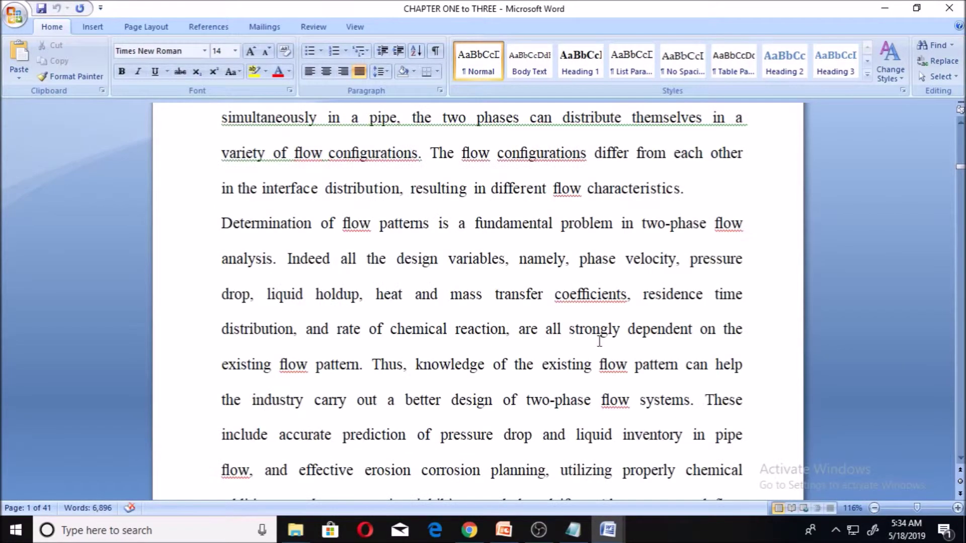
scroll(599, 342, "up", 4)
scroll(600, 341, "down", 5)
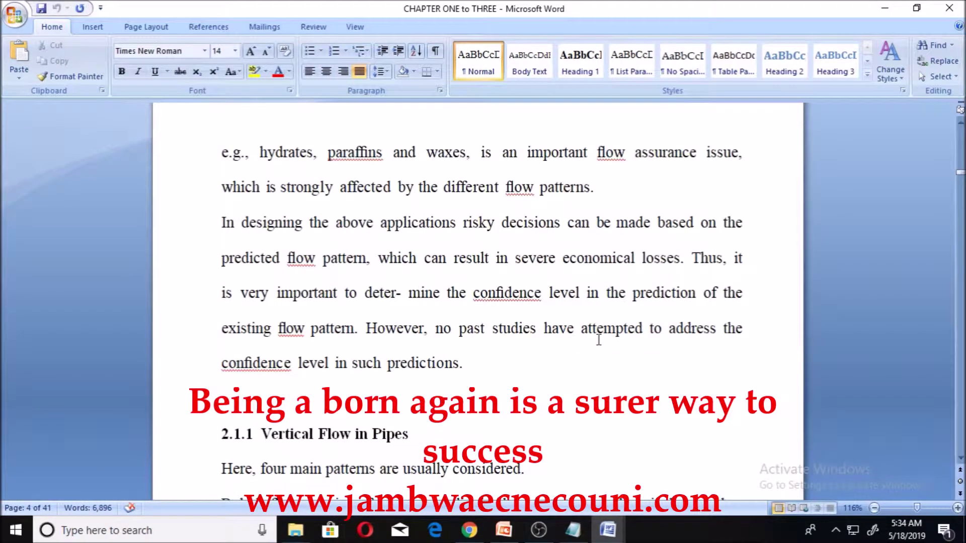
scroll(599, 340, "down", 10)
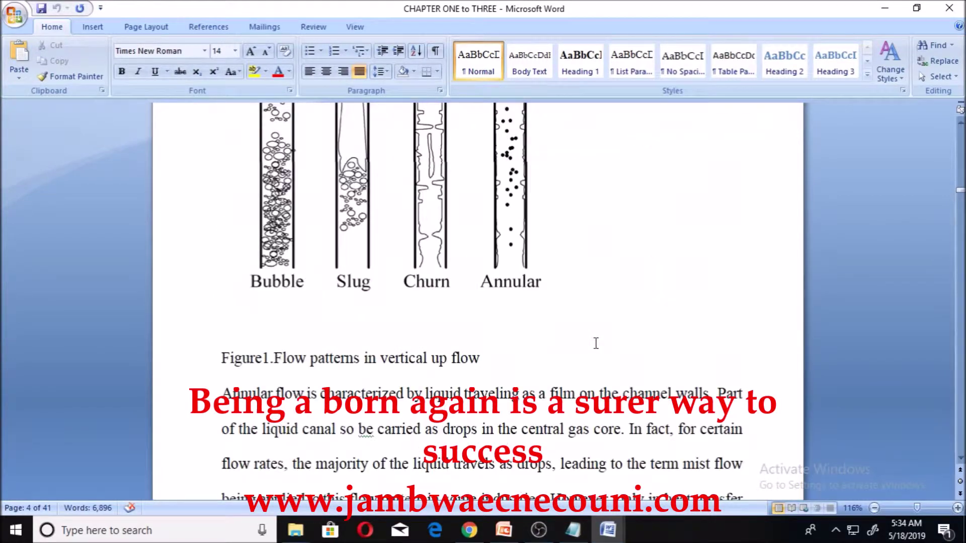
scroll(596, 343, "down", 5)
scroll(593, 348, "down", 15)
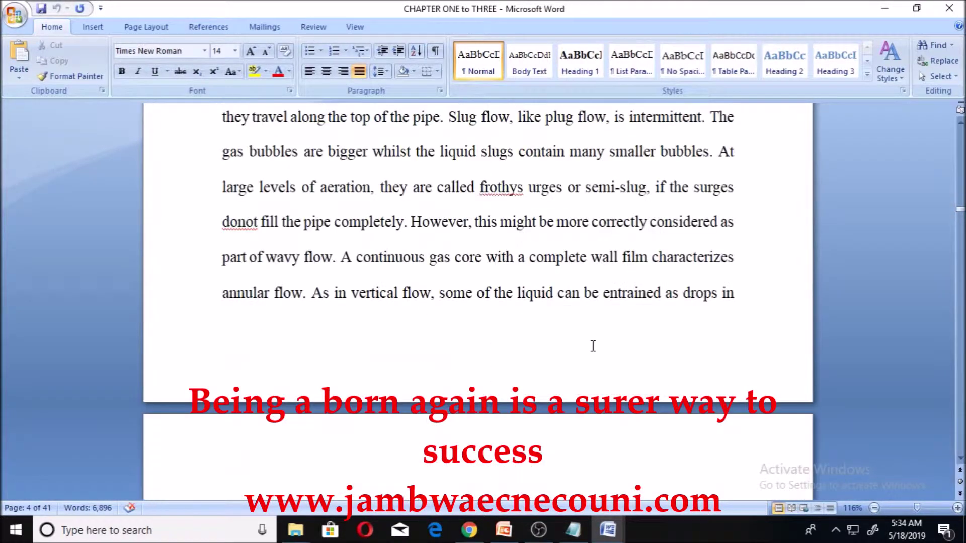
scroll(593, 346, "down", 15)
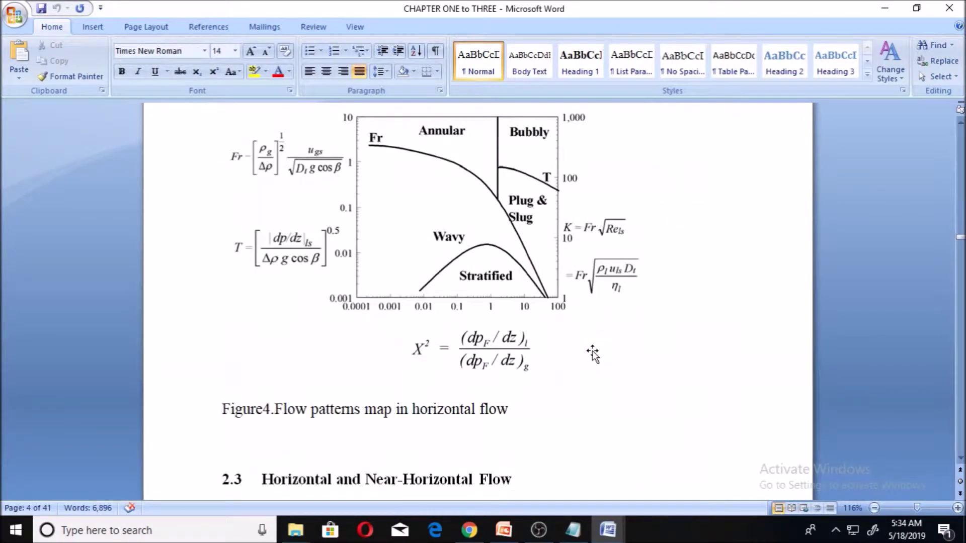
scroll(594, 355, "down", 10)
scroll(595, 358, "down", 10)
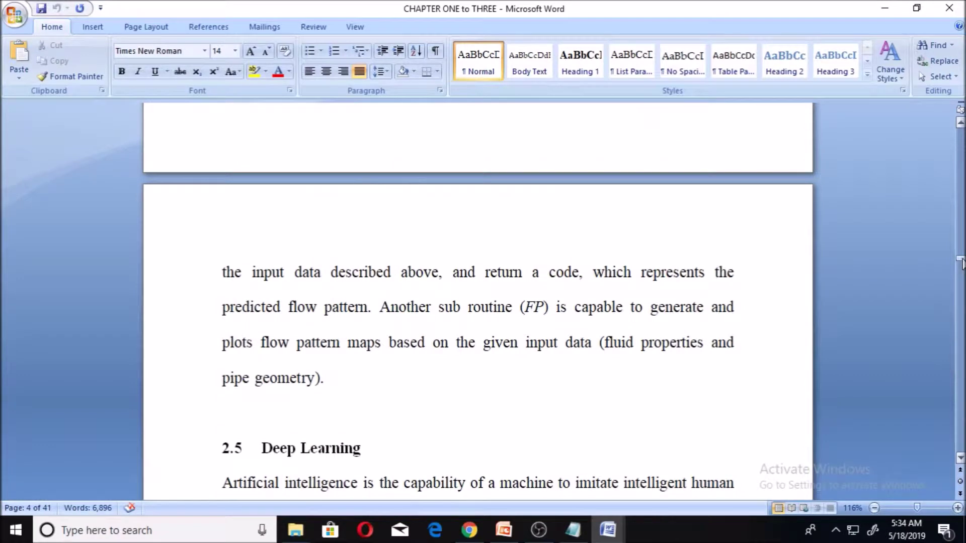
left_click_drag(962, 262, 959, 330)
left_click(954, 344, "shift")
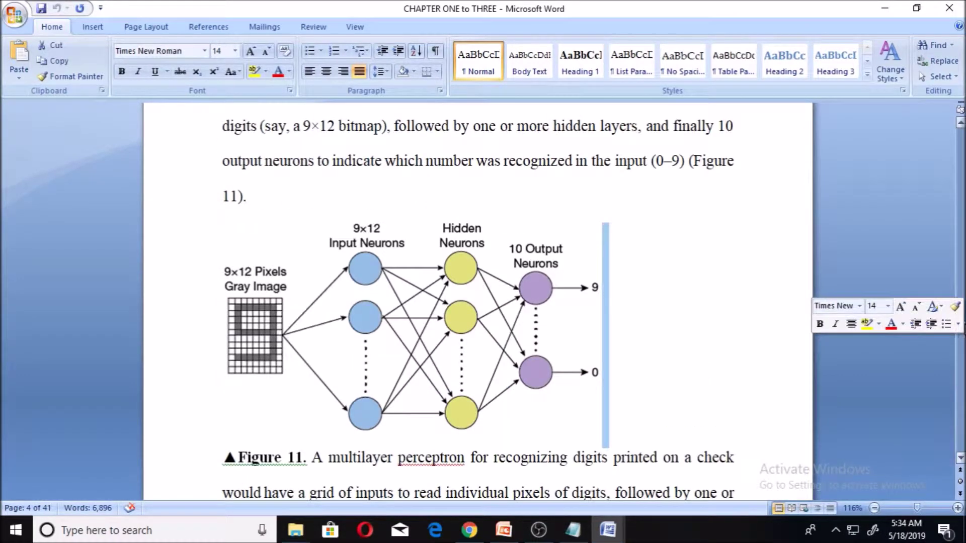
left_click(959, 268)
left_click_drag(960, 320, 960, 432)
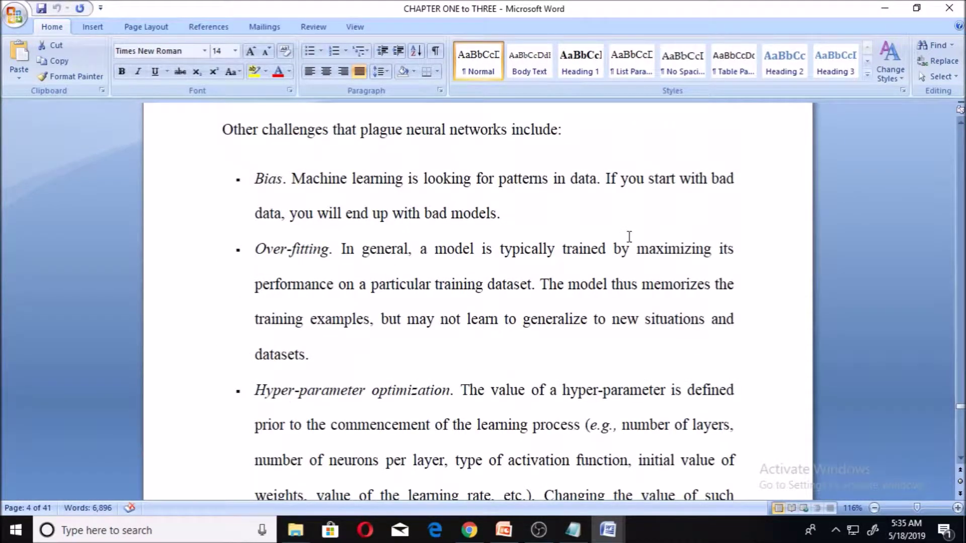
scroll(629, 237, "up", 10)
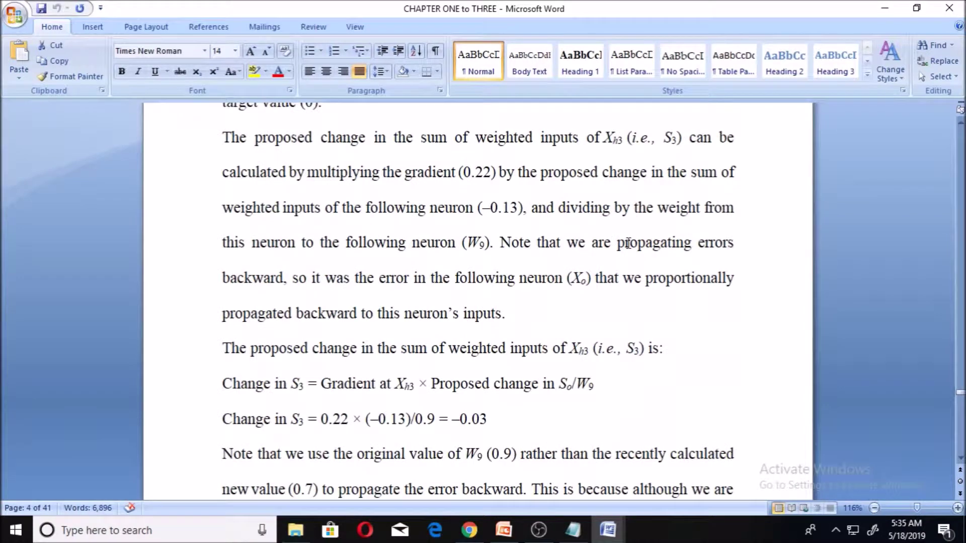
left_click_drag(960, 393, 960, 128)
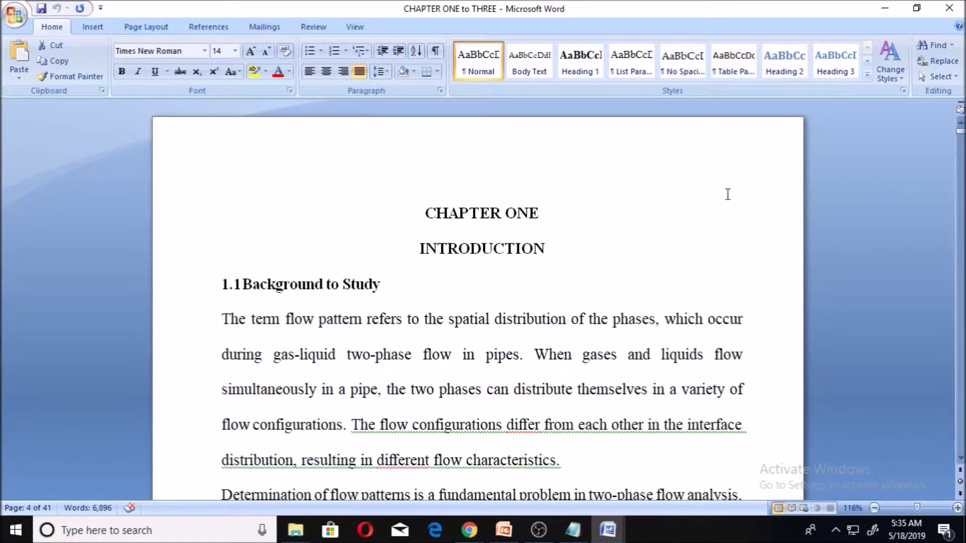
Insert the citation [1] before the full stop ending the first paragraph of 1.1 Background to Study.
scroll(691, 272, "down", 2)
scroll(690, 270, "up", 2)
scroll(691, 270, "down", 1)
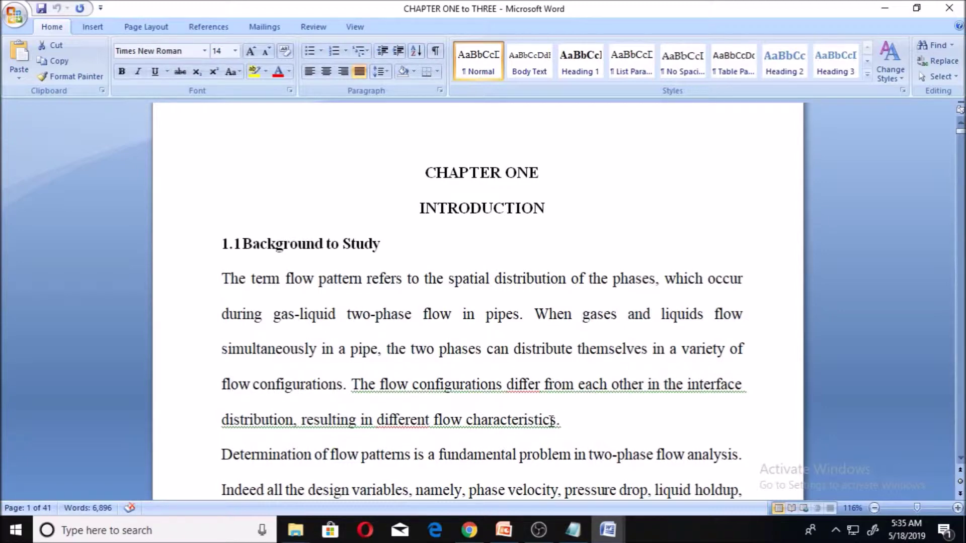
left_click_drag(555, 422, 557, 421)
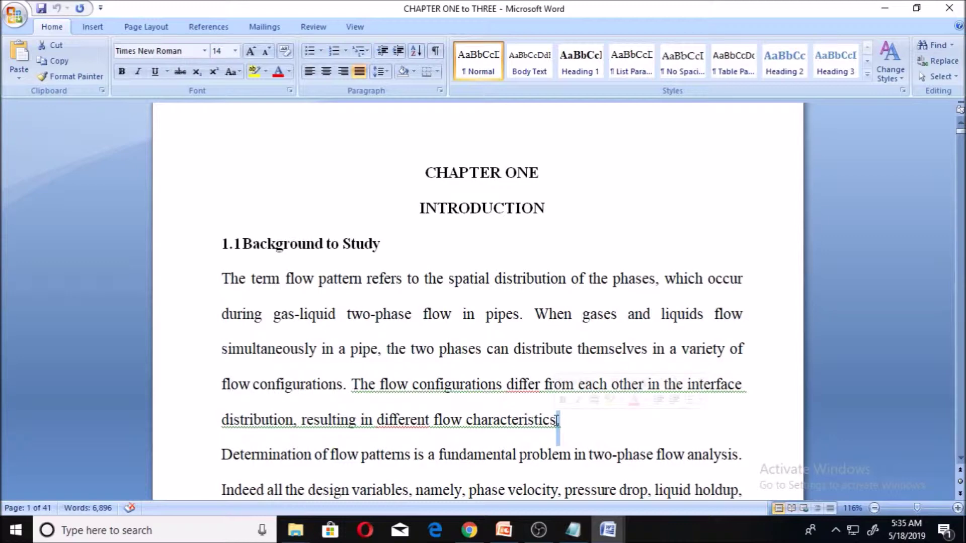
key("Delete")
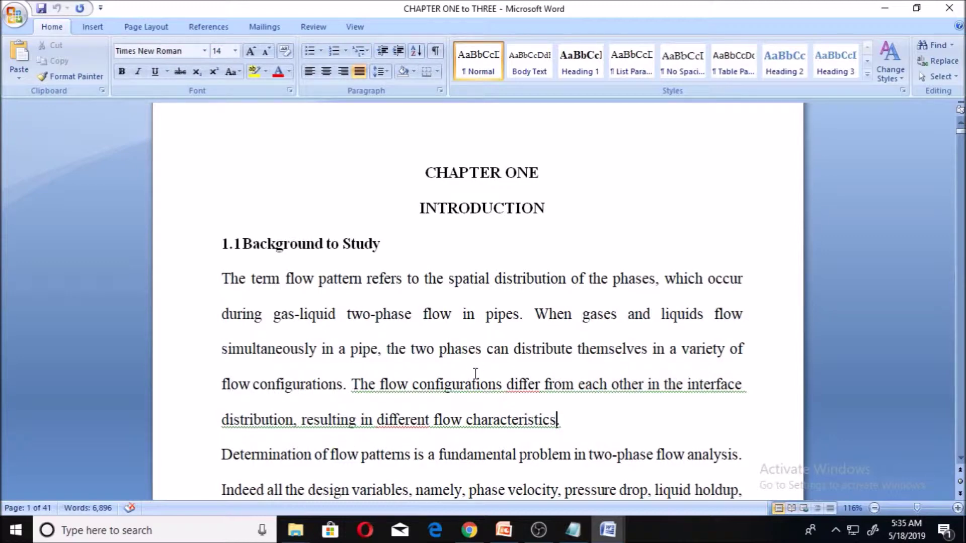
type(".")
type("{")
key("BackSpace")
type("[]")
key("Left")
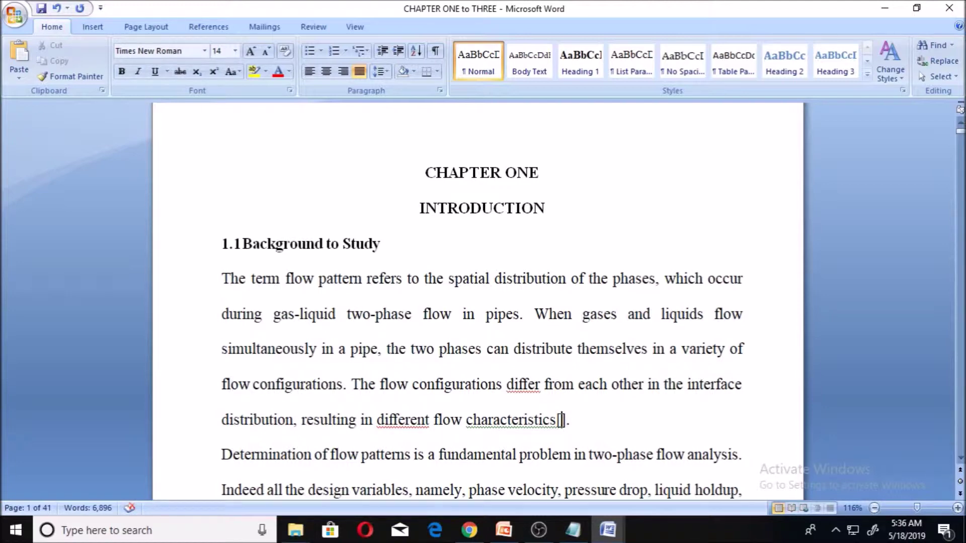
type("1")
Add a new page at the very end of the document with a page break.
scroll(666, 385, "down", 3)
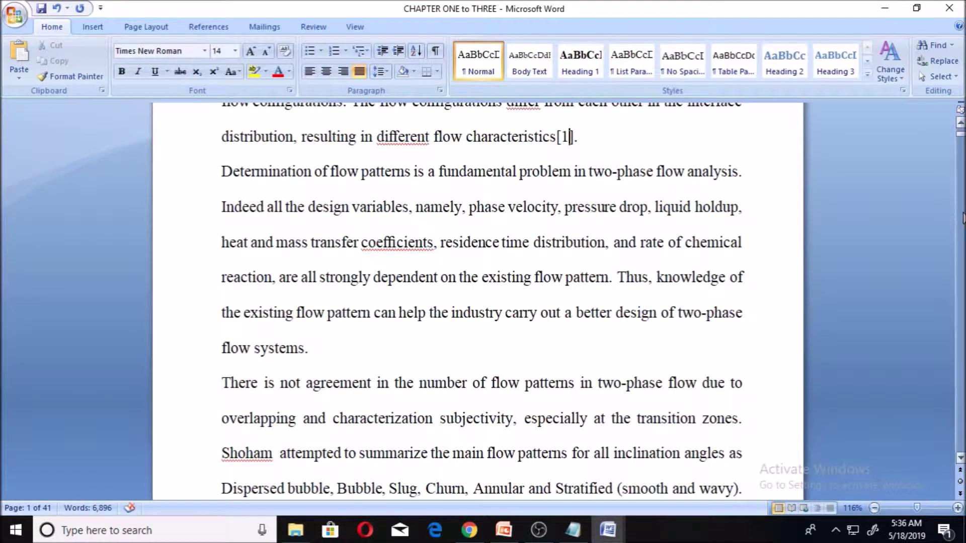
left_click_drag(960, 133, 960, 448)
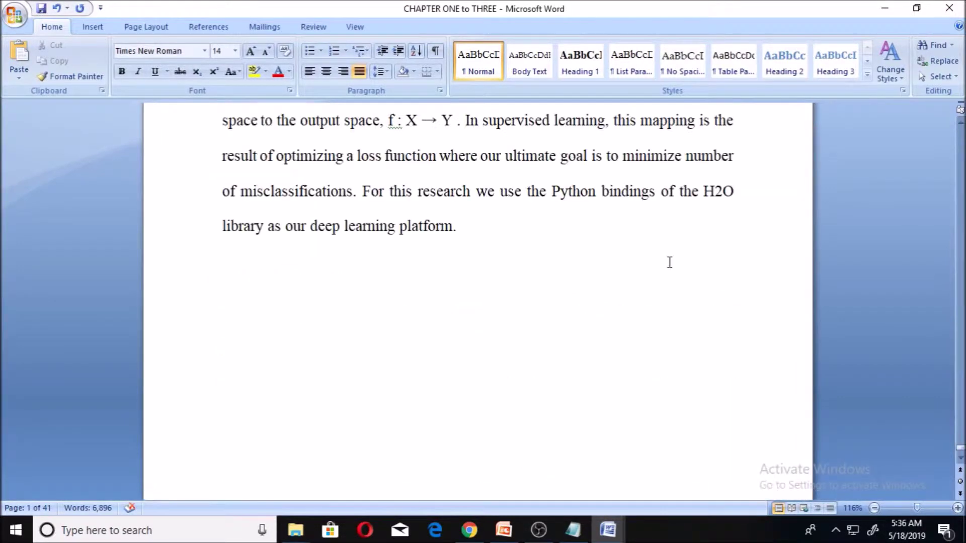
scroll(460, 344, "down", 3)
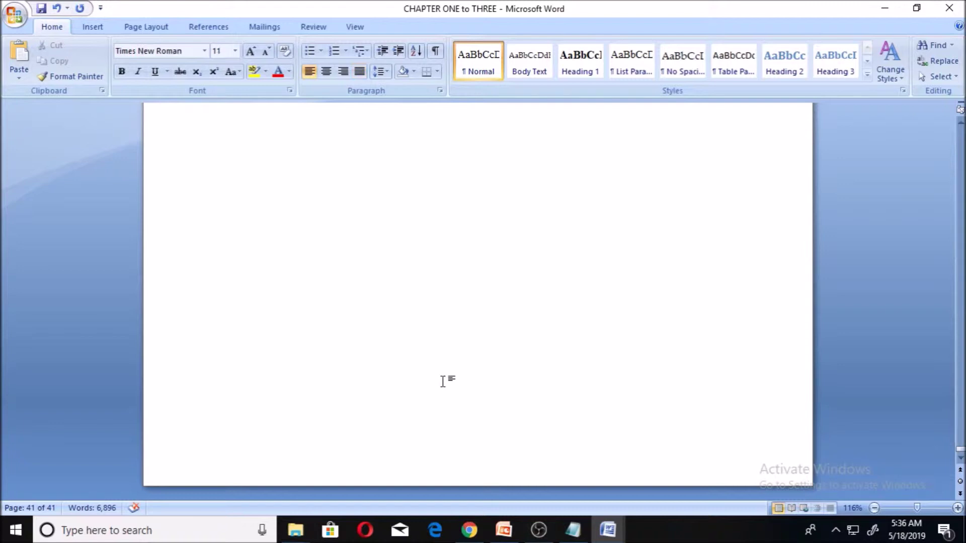
key("ctrl+End")
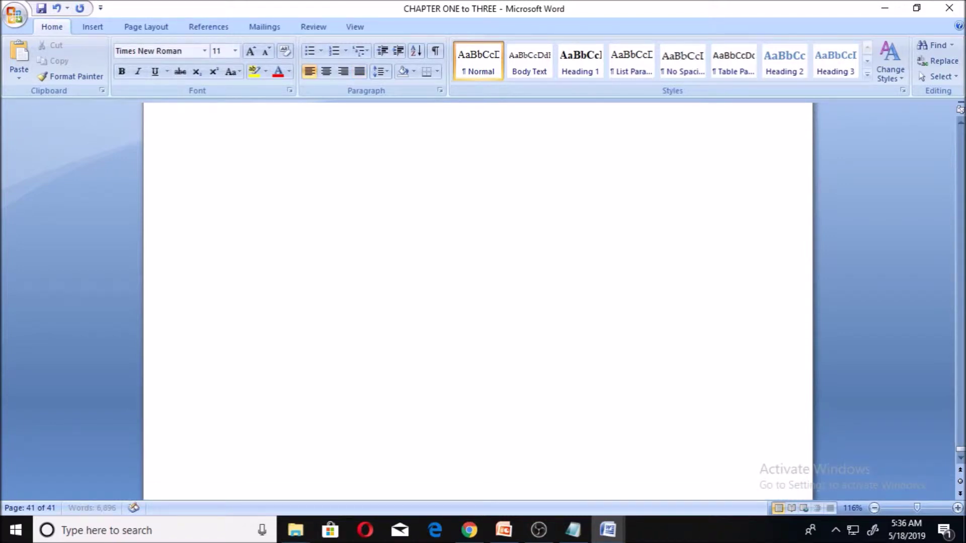
key("ctrl+Return")
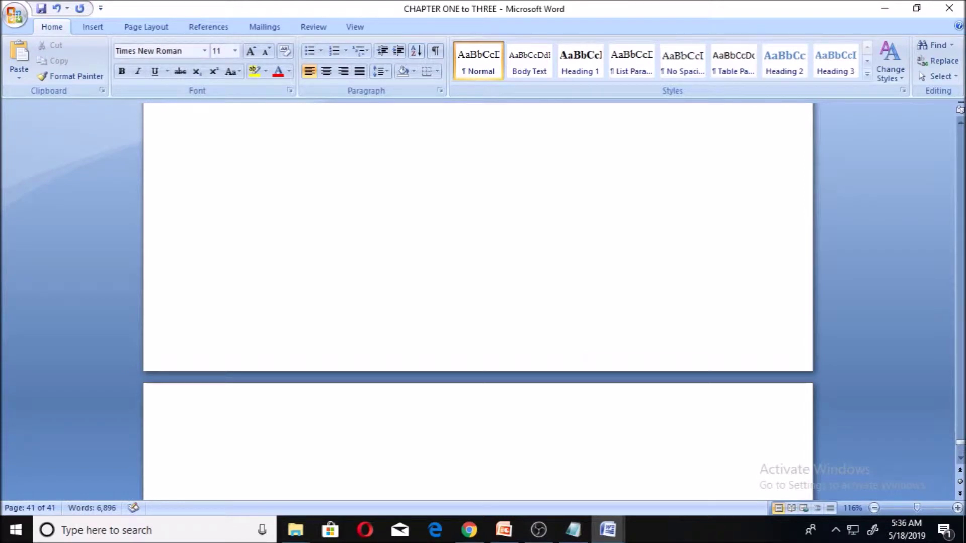
Enter the heading REFERENCE in capitals on the new last page and start a line below it.
type("refe")
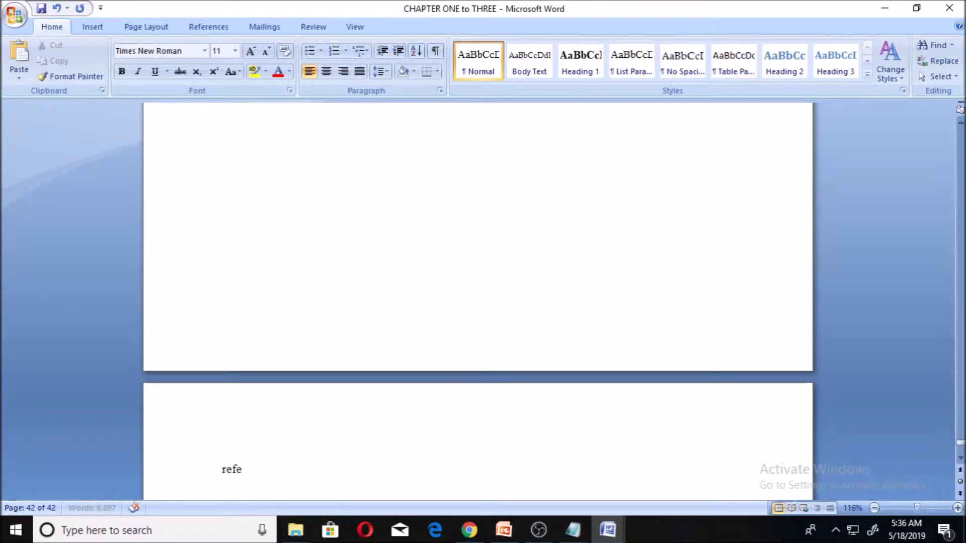
key("BackSpace")
key("BackSpace")
key("BackSpace")
key("BackSpace")
type("REFERENCE")
key("Return")
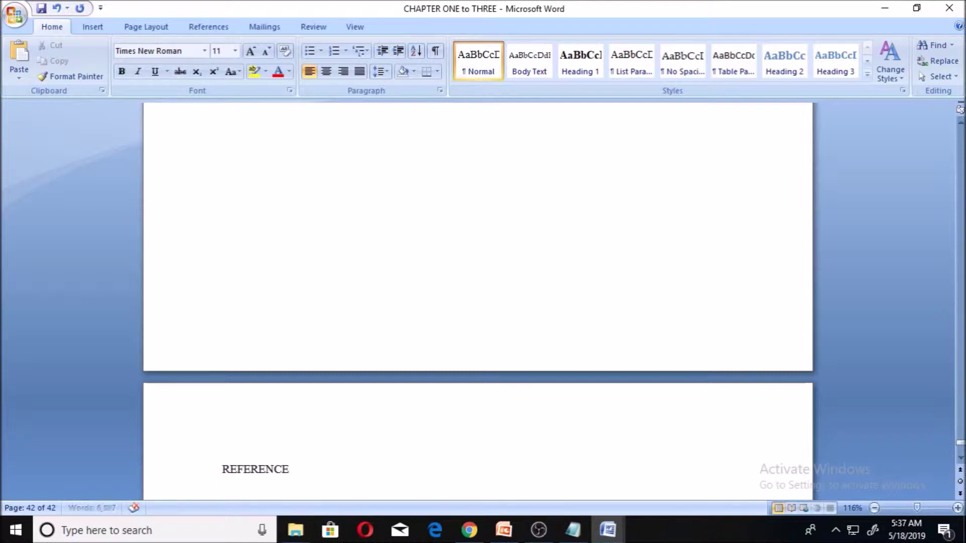
Begin the first entry under REFERENCE with [1], a tab and the author's initial followed by a comma.
scroll(425, 380, "down", 3)
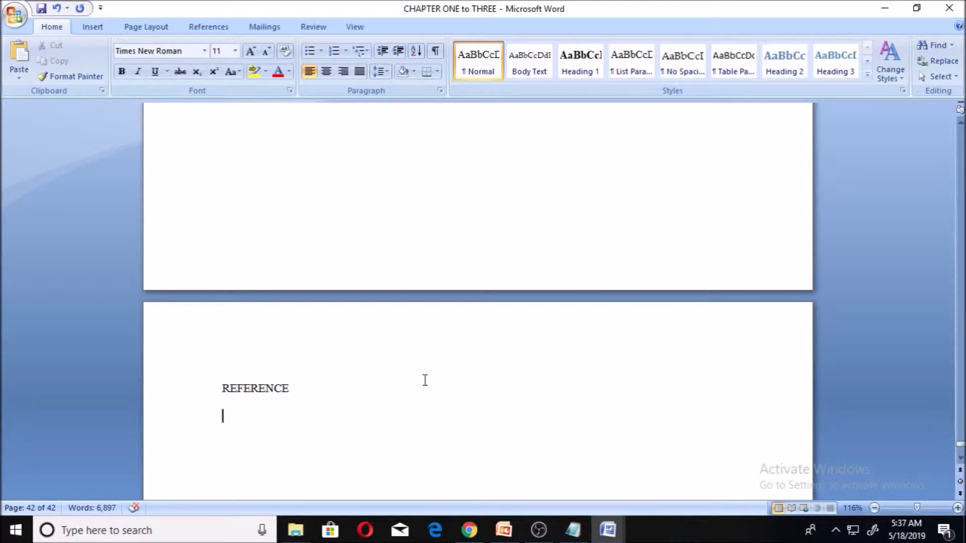
type("[]")
key("Left")
type("1")
key("Right")
key("Tab")
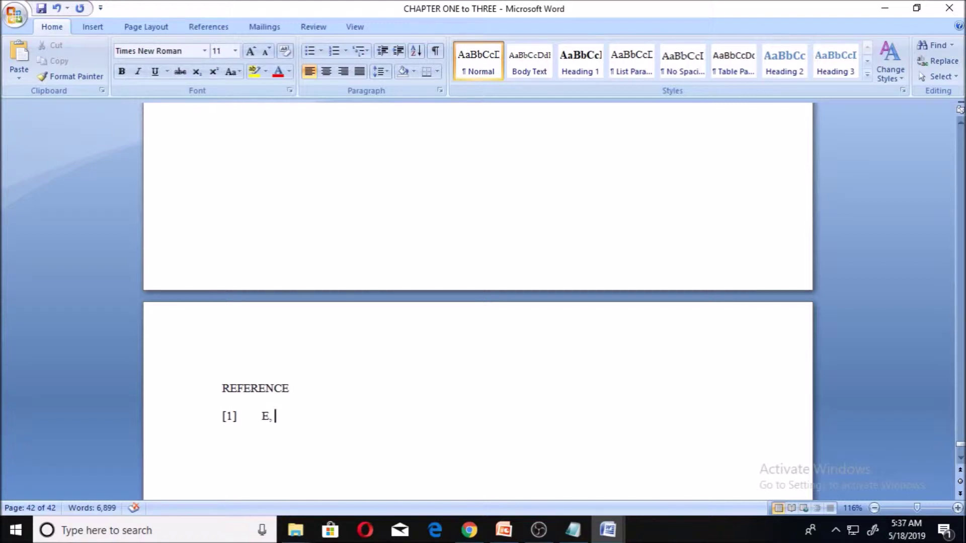
Switch to the references document that holds the IEEE-style entry for source [1].
left_click(572, 530)
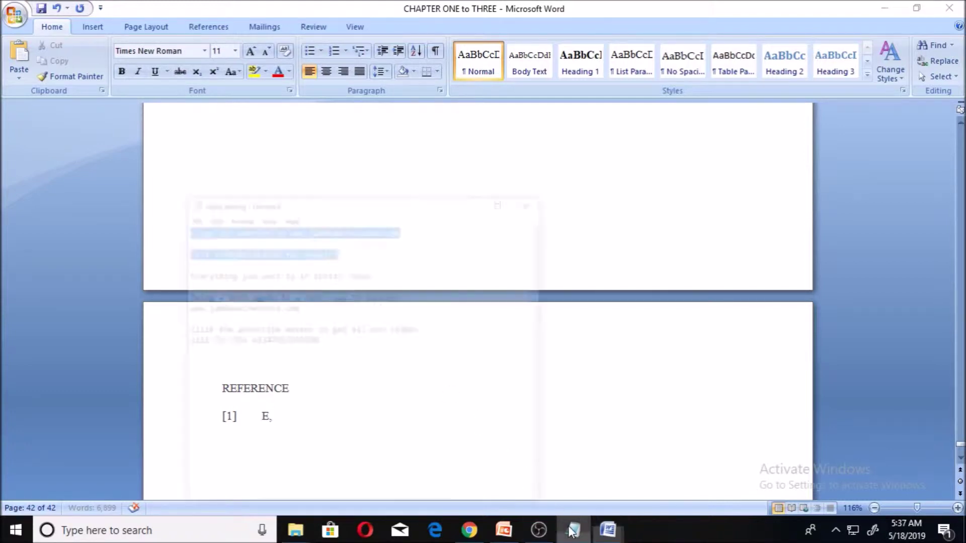
left_click(608, 530)
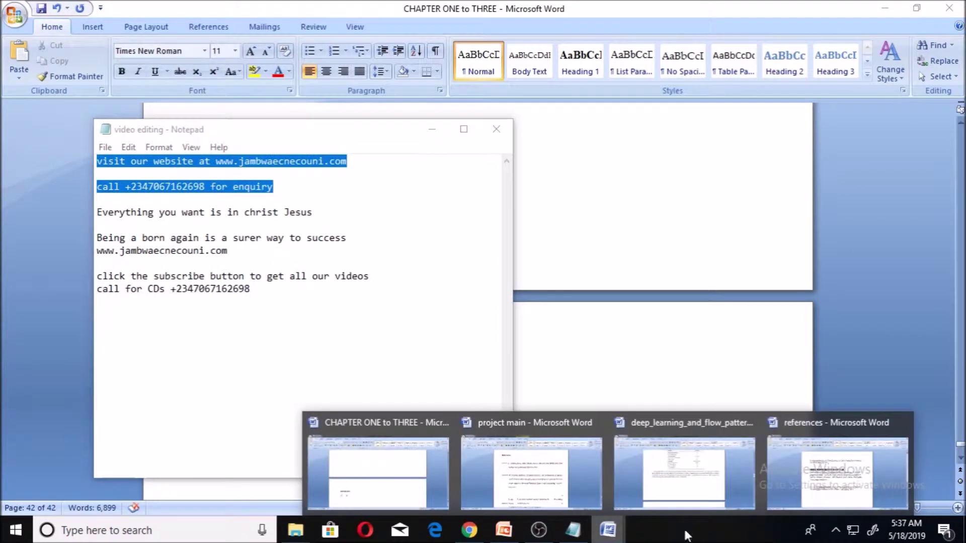
left_click(811, 493)
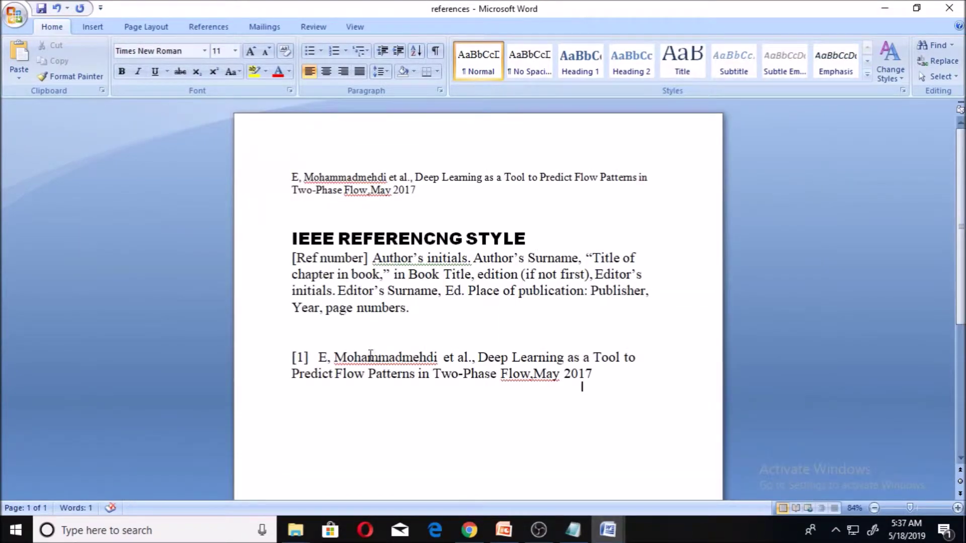
left_click_drag(335, 358, 500, 373)
left_click_drag(453, 373, 584, 375)
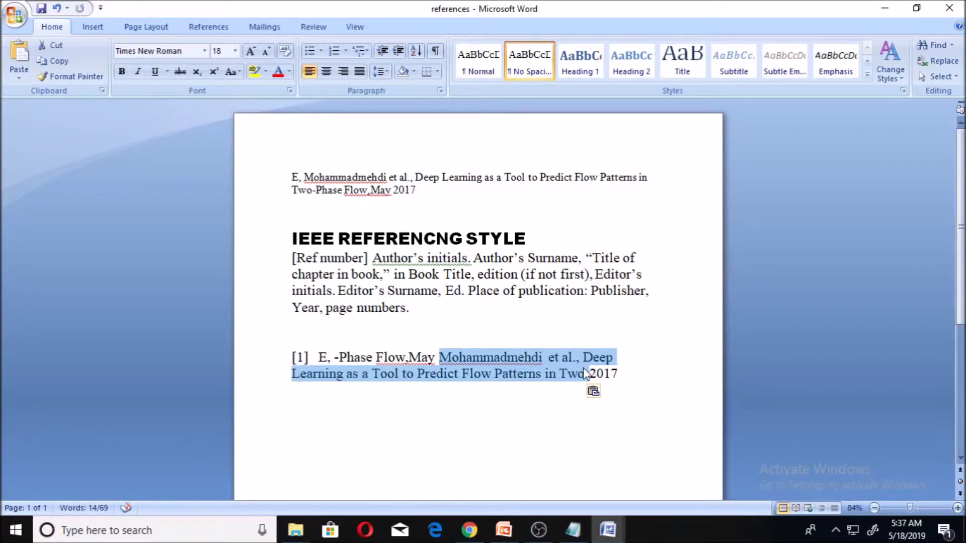
key("ctrl+z")
Copy the rest of entry [1], from the author's name to May 2017, into the CHAPTER ONE to THREE reference list after the initial.
left_click_drag(601, 387, 335, 359)
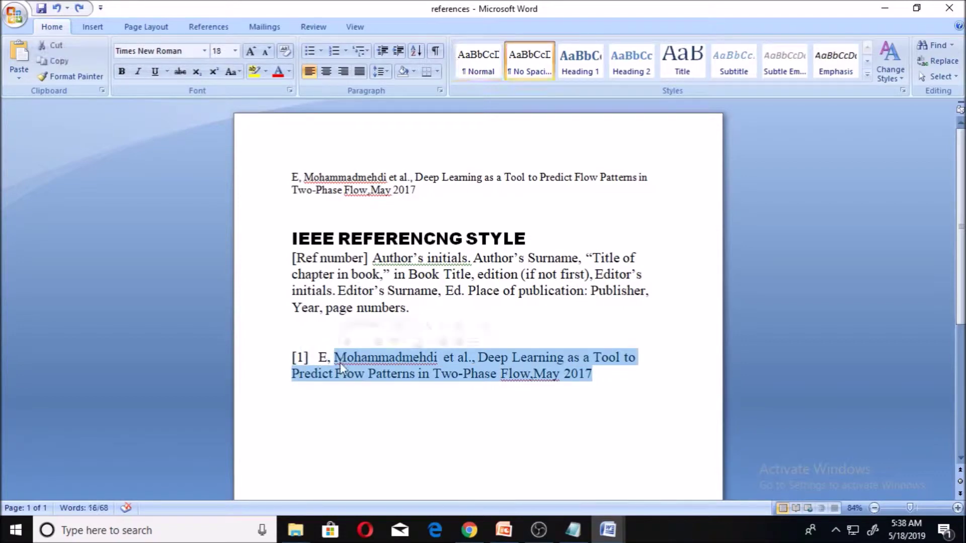
right_click(346, 359)
left_click(375, 193)
left_click(607, 530)
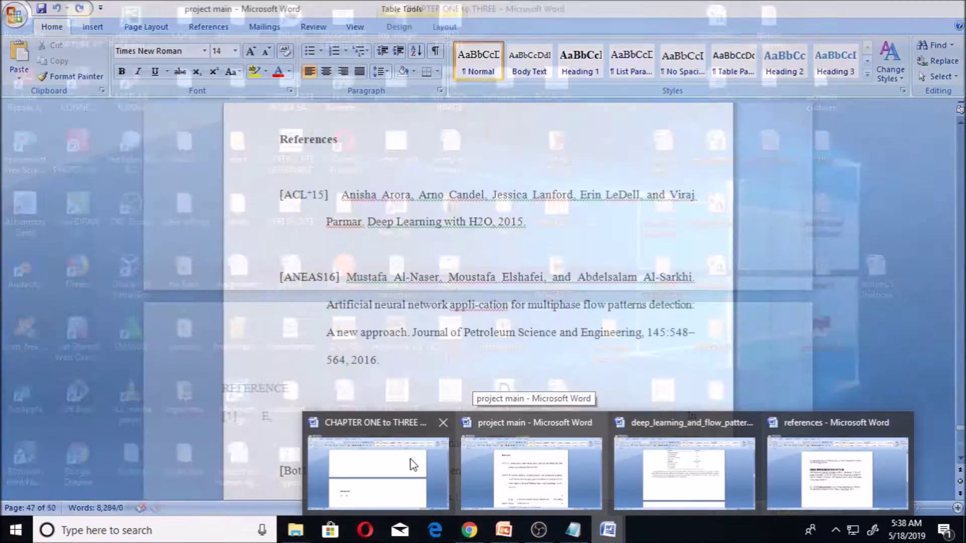
left_click(413, 465)
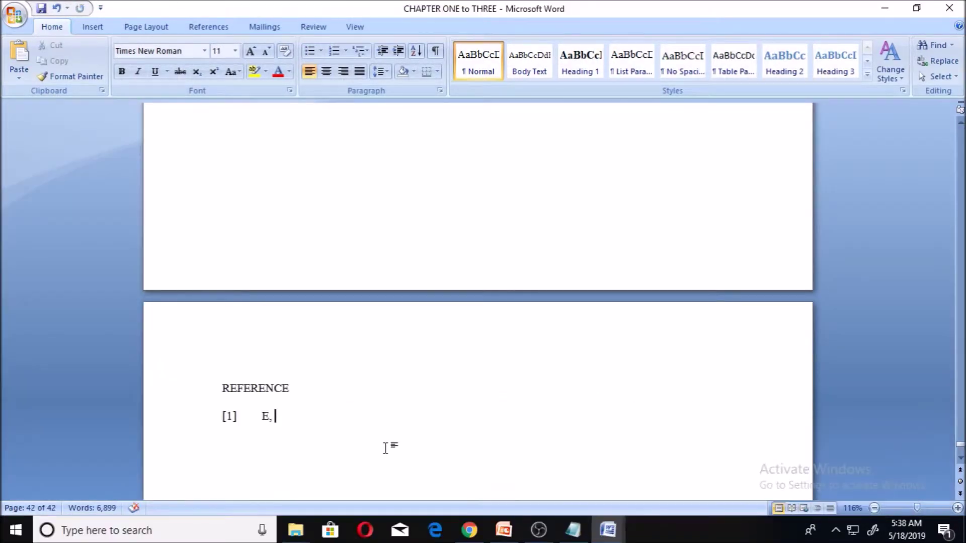
key("ctrl+v")
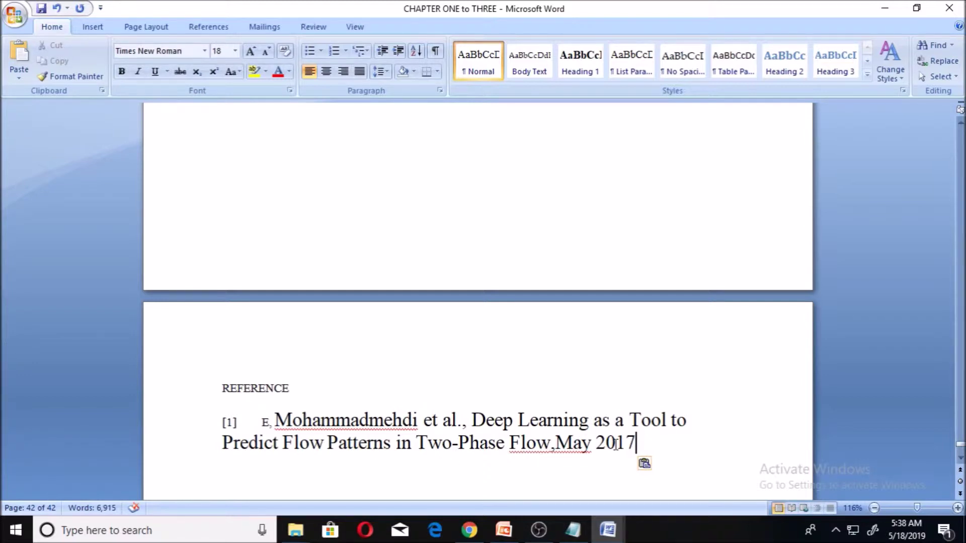
Set the font size of the whole reference entry [1] to 14.
left_click(438, 382)
key("shift+Down")
left_click_drag(637, 446, 221, 410)
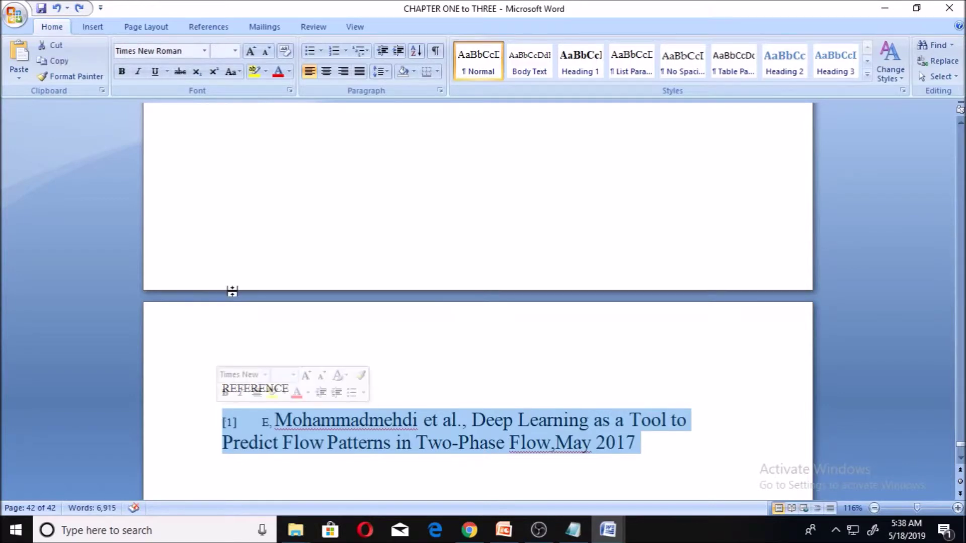
left_click(236, 51)
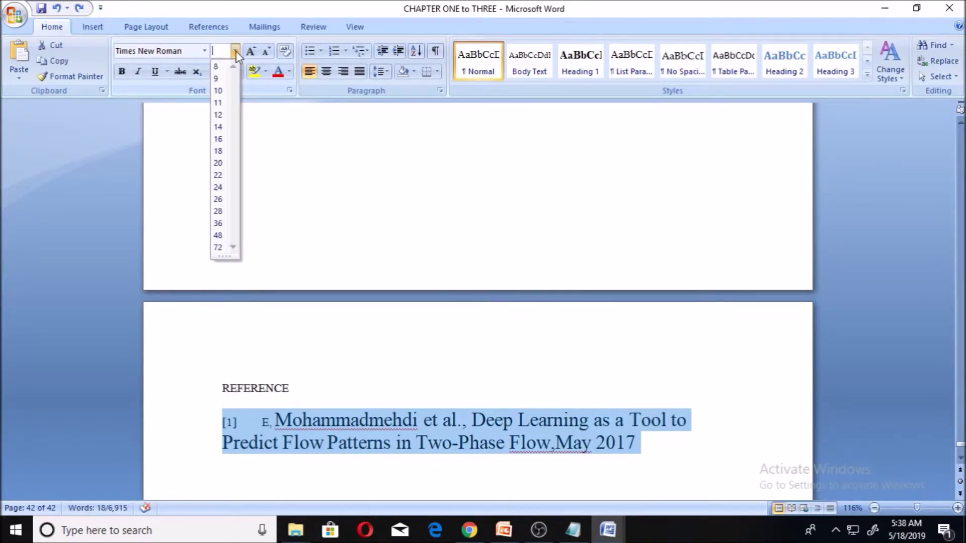
left_click(218, 127)
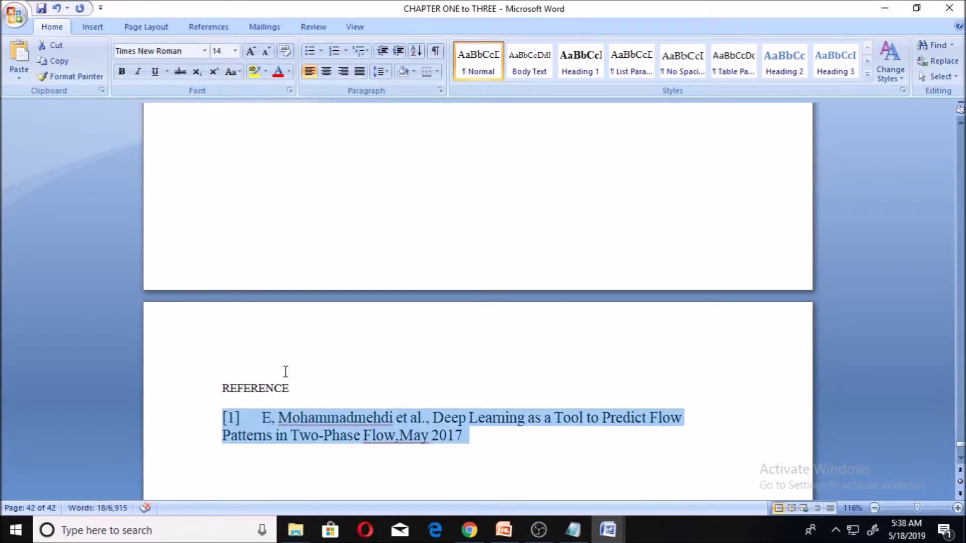
Make the REFERENCE heading bold.
left_click(306, 390)
left_click_drag(293, 388, 221, 370)
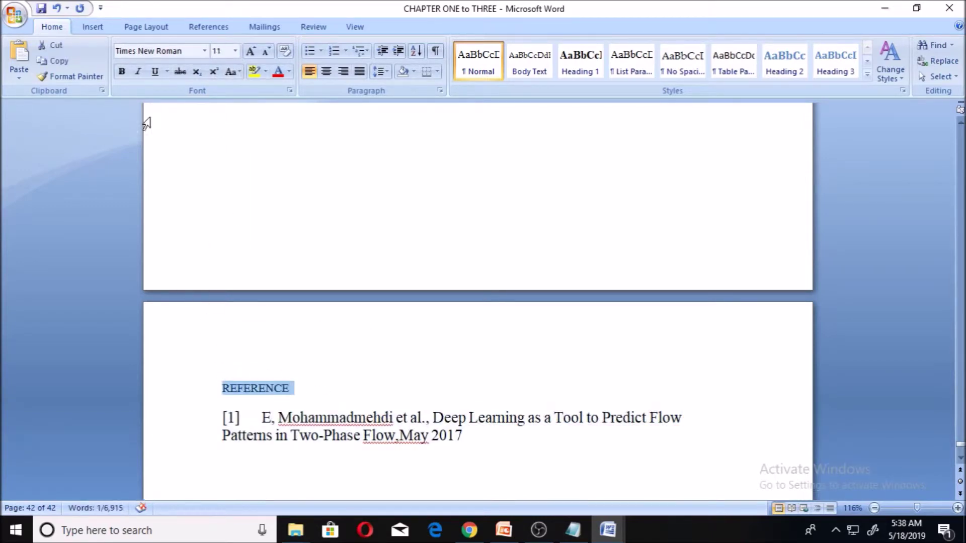
left_click(121, 71)
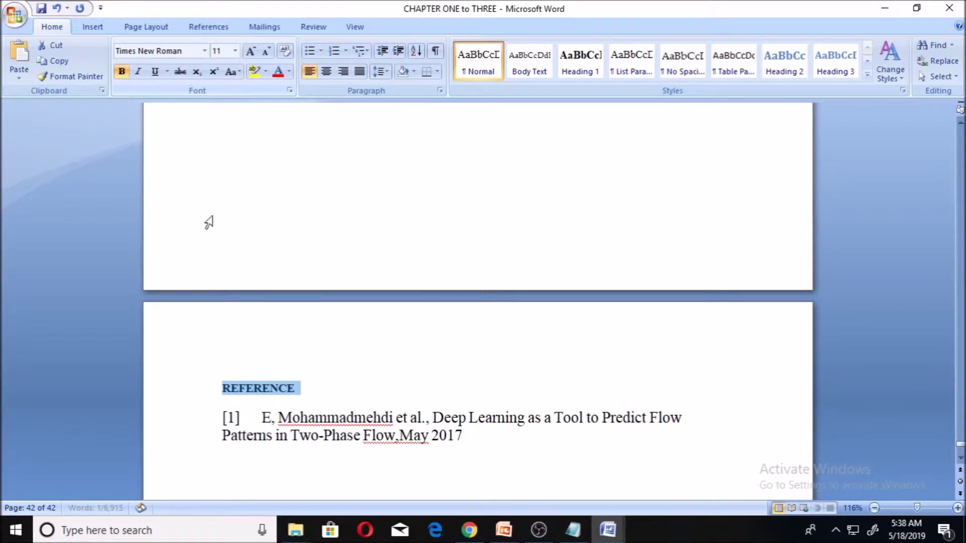
left_click(481, 452)
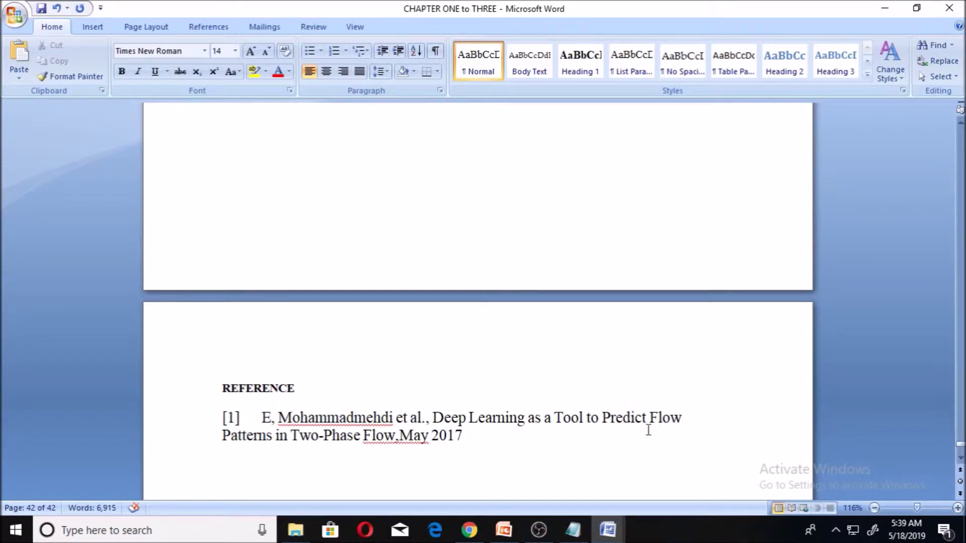
Insert the missing space between "Flow," and "May 2017" in reference entry [1].
left_click(399, 435)
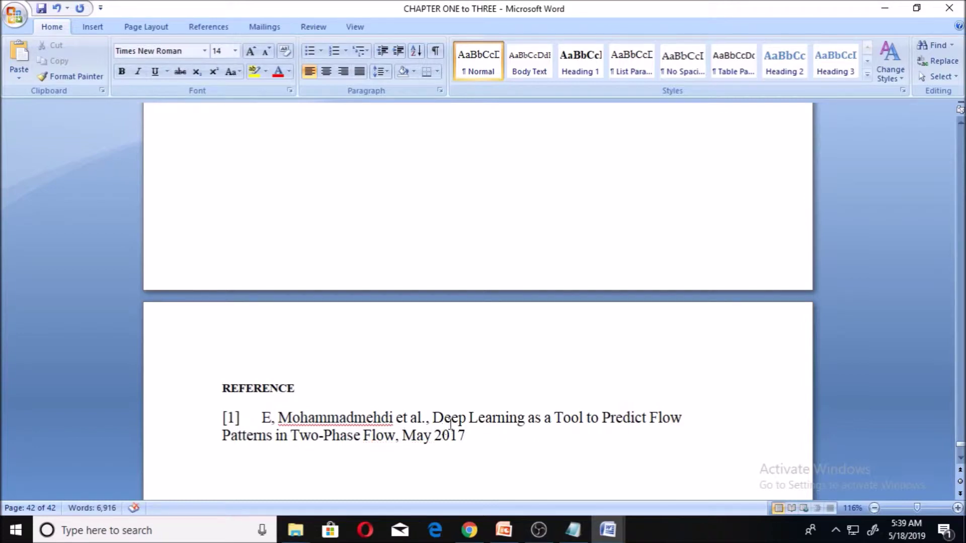
scroll(491, 390, "up", 3)
scroll(492, 391, "down", 5)
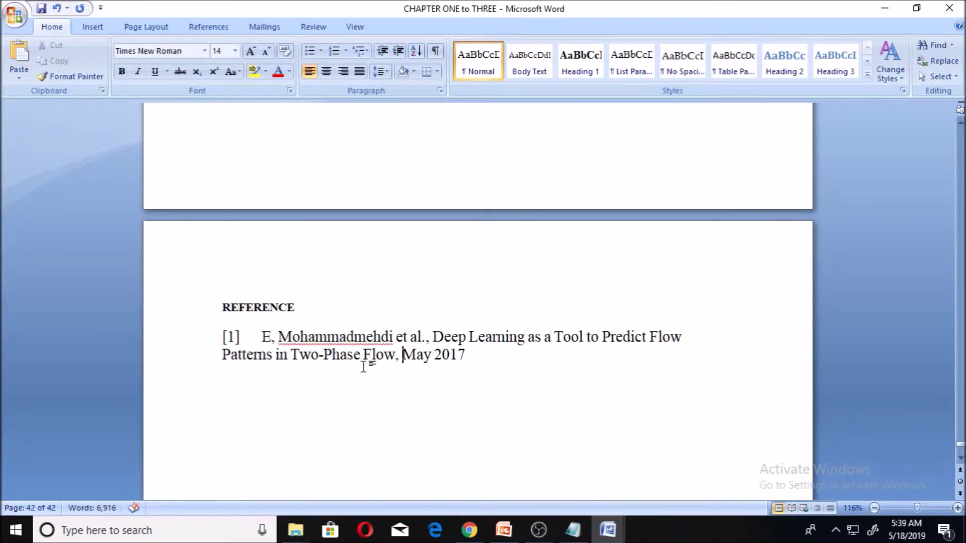
scroll(468, 299, "up", 3)
scroll(403, 310, "down", 5)
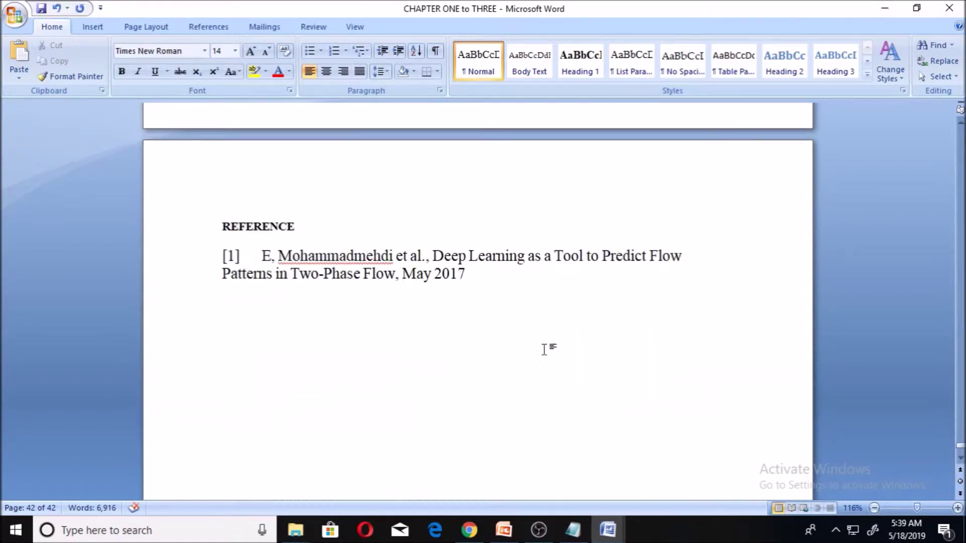
Start a second reference entry below the first one with the number [2].
left_click(474, 297)
key("Return")
type("[]")
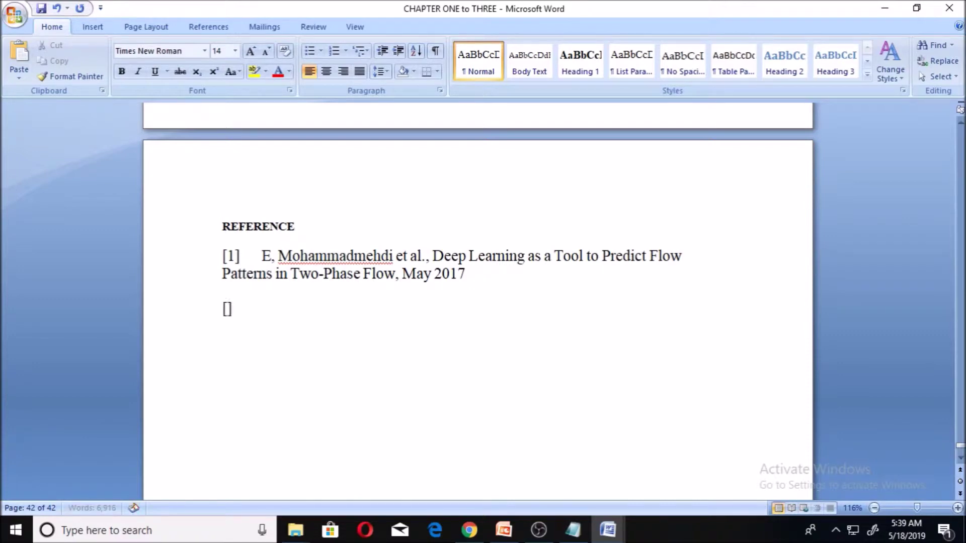
key("Left")
type("2")
left_click(259, 308)
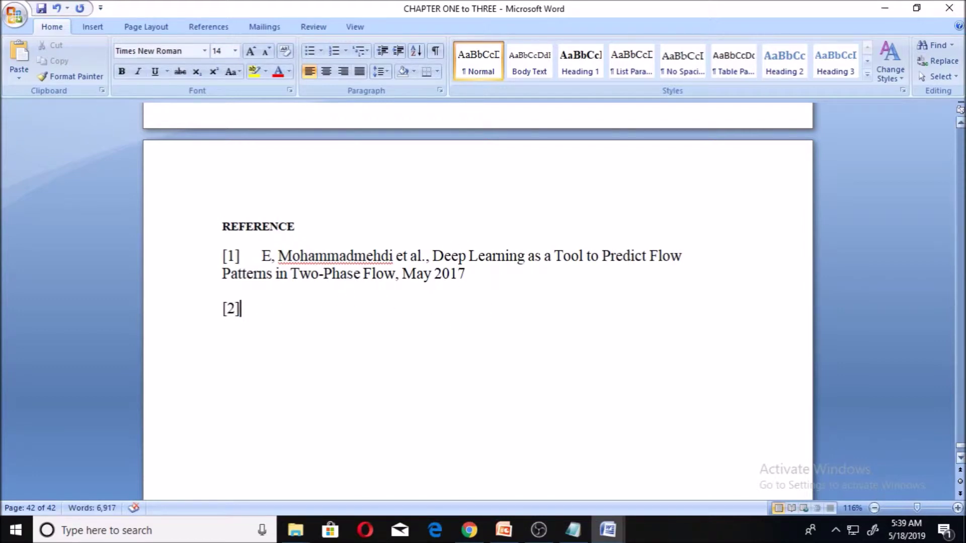
Insert the in-text citation [2] before the full stop after "two-phase flow systems" in section 1.1 Background to Study.
left_click_drag(960, 449, 961, 132)
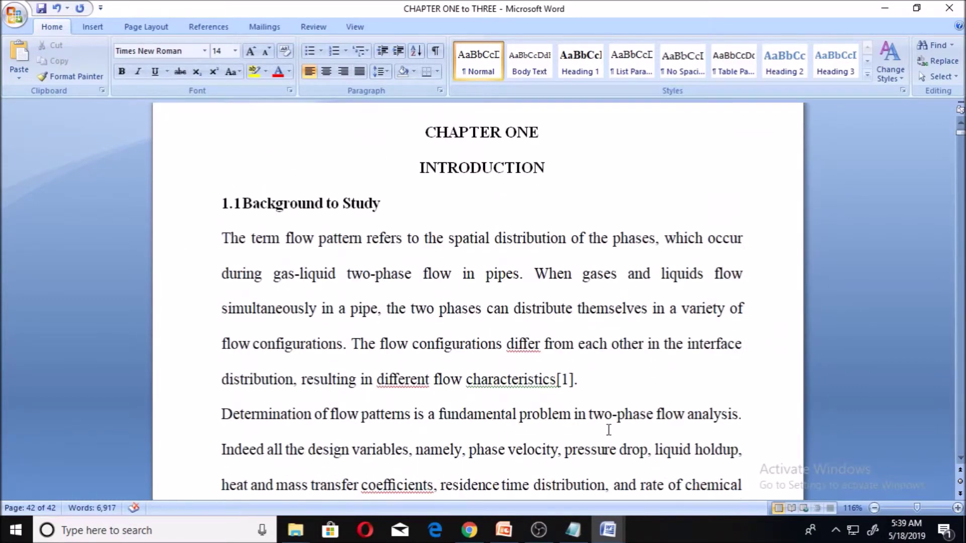
scroll(571, 376, "down", 2)
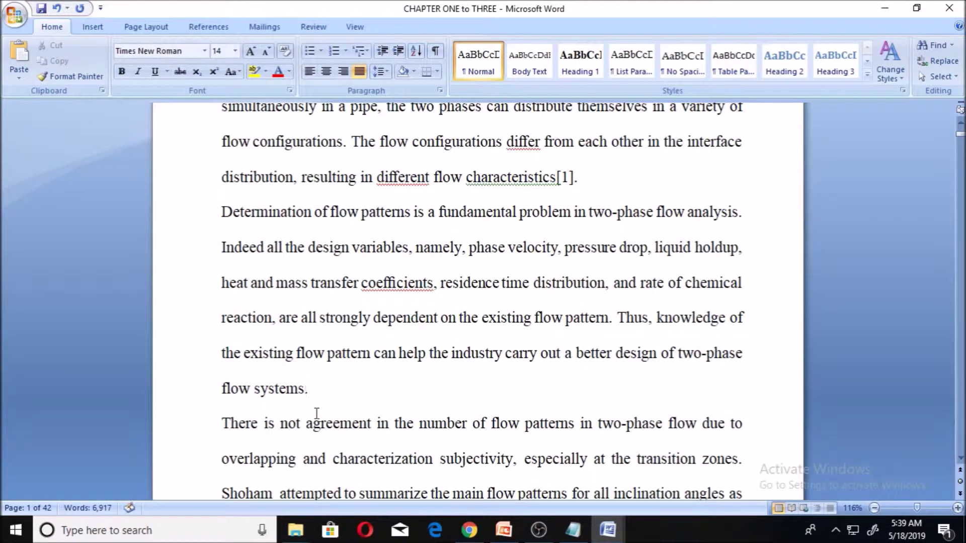
type("[]")
type("2")
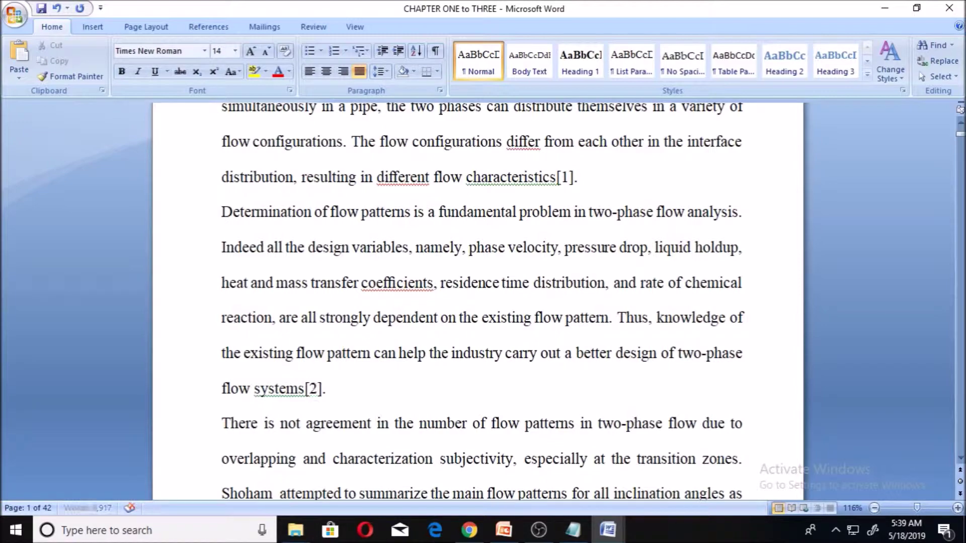
Return to the REFERENCE list on the last page of the document.
left_click_drag(960, 134, 956, 453)
left_click(959, 318)
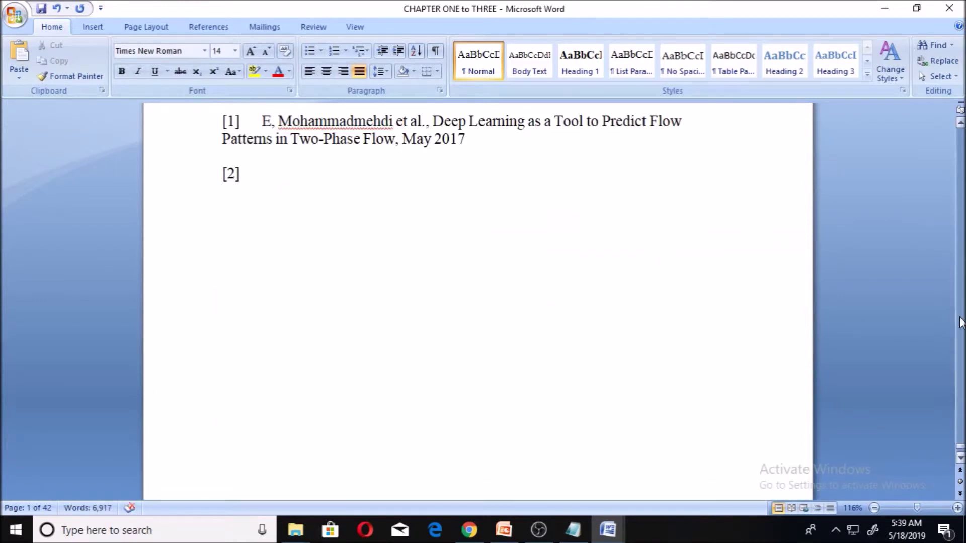
scroll(263, 195, "up", 4)
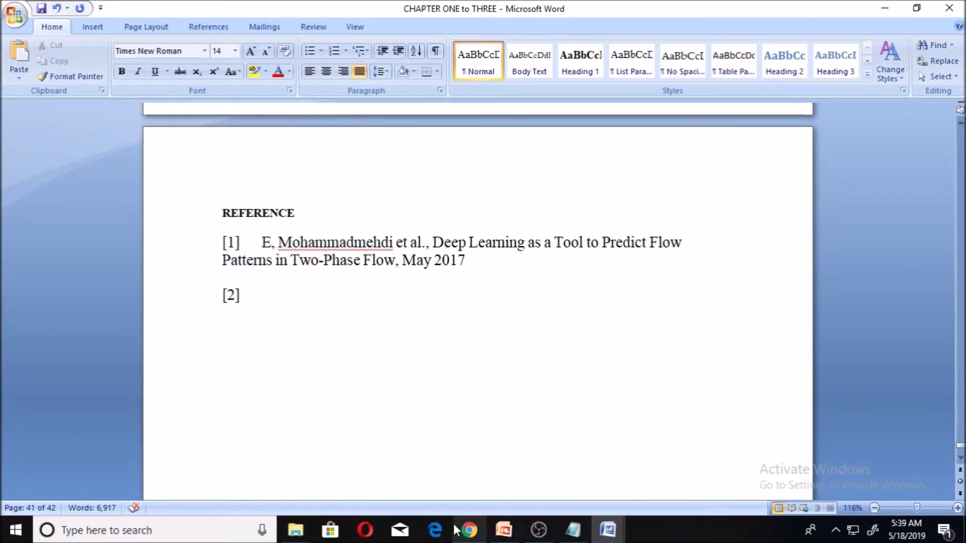
Switch to the IEEE style guide PDF in Chrome and review its rules for in-text citations and reference lists.
left_click(471, 530)
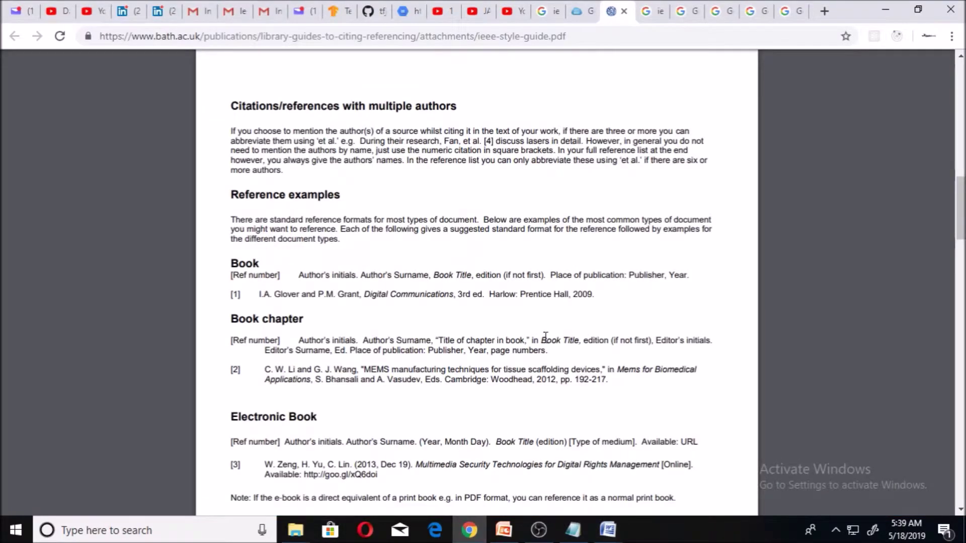
scroll(543, 287, "up", 10)
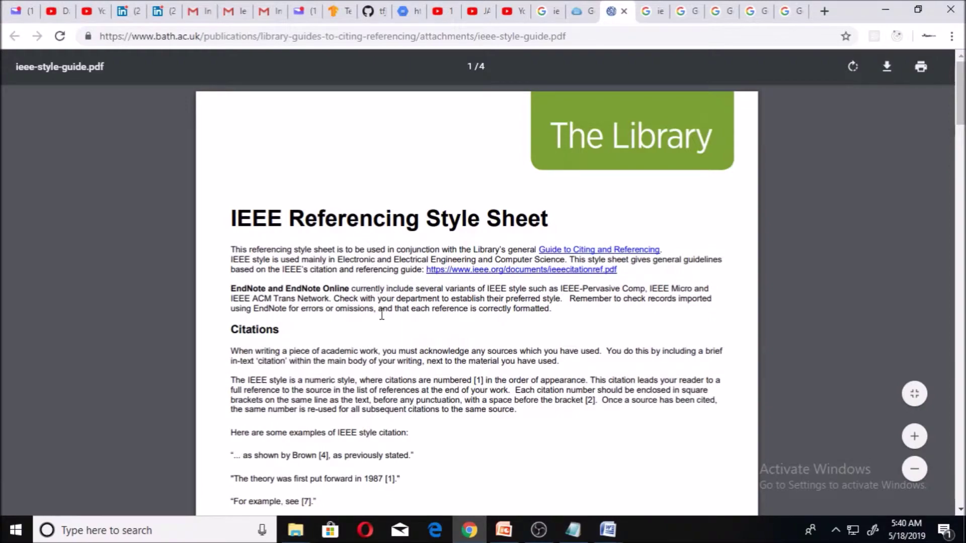
scroll(382, 316, "down", 1)
scroll(382, 316, "down", 6)
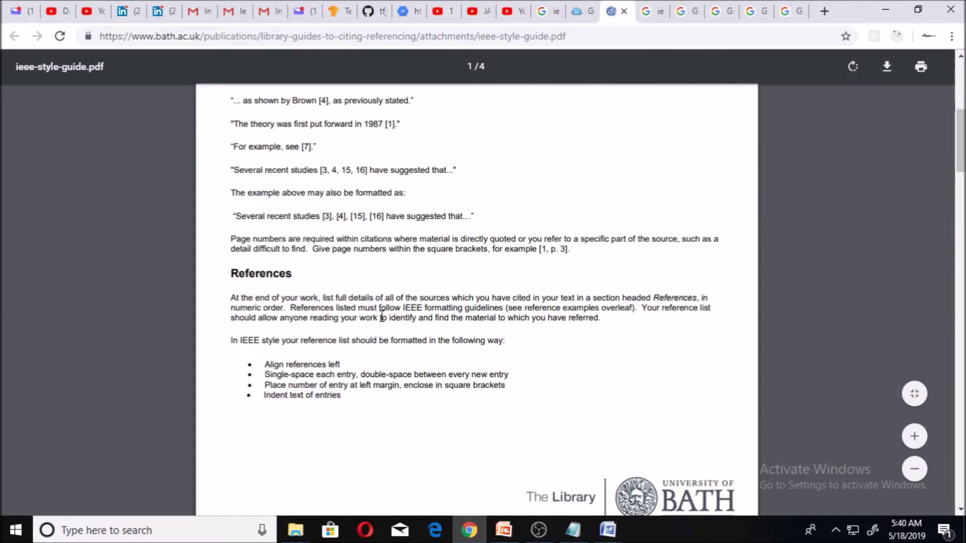
scroll(382, 316, "up", 4)
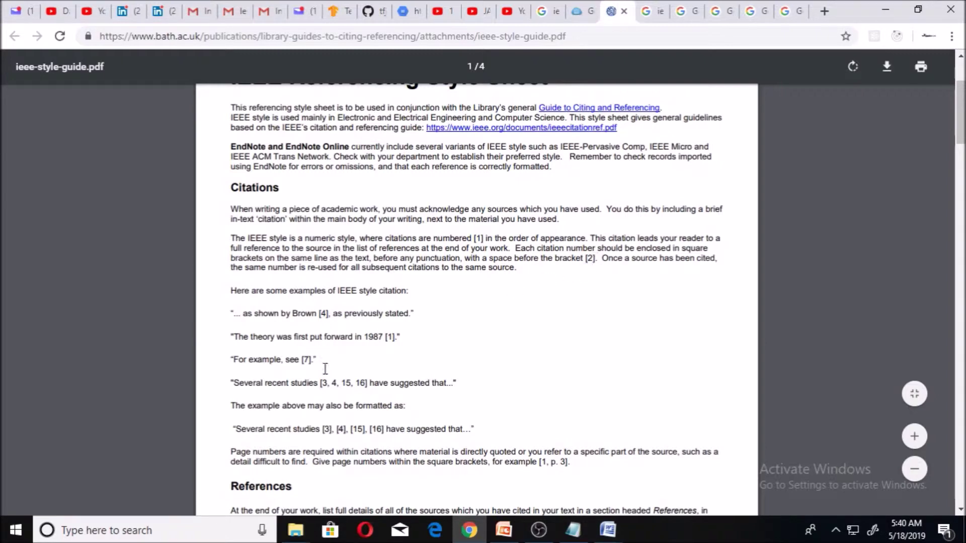
scroll(336, 411, "down", 5)
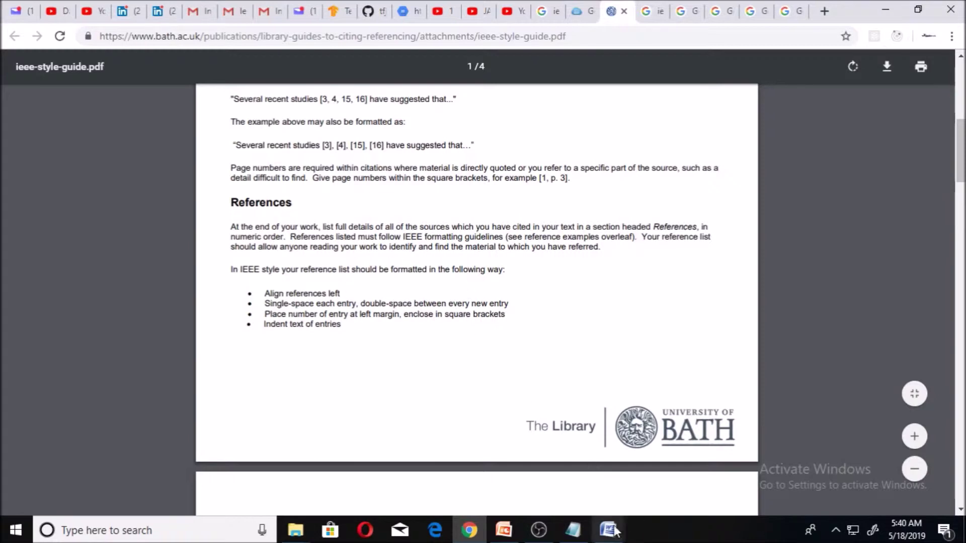
Compare the REFERENCE list in CHAPTER ONE to THREE with the IEEE guide's rules on alignment, spacing, bracketed numbers and indentation.
mouse_move(608, 533)
mouse_move(549, 493)
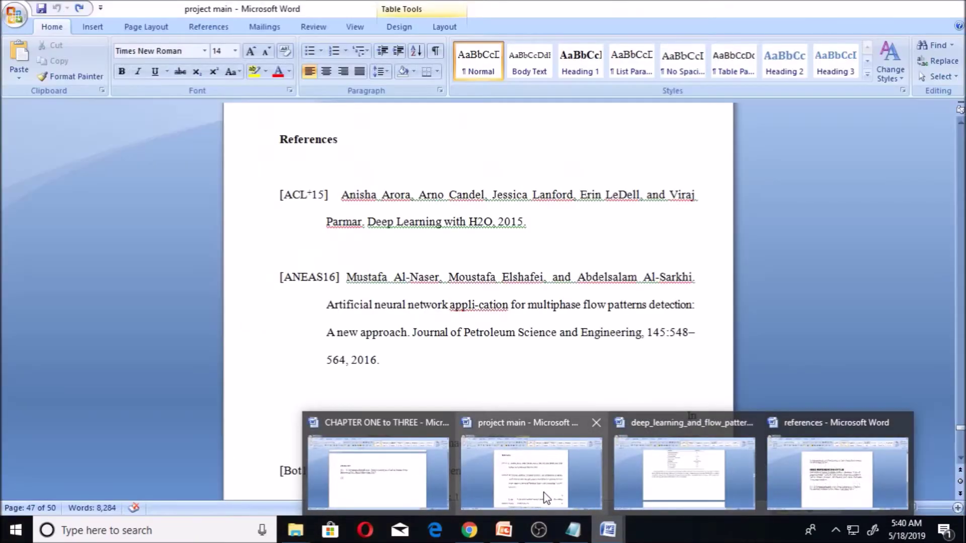
left_click(405, 485)
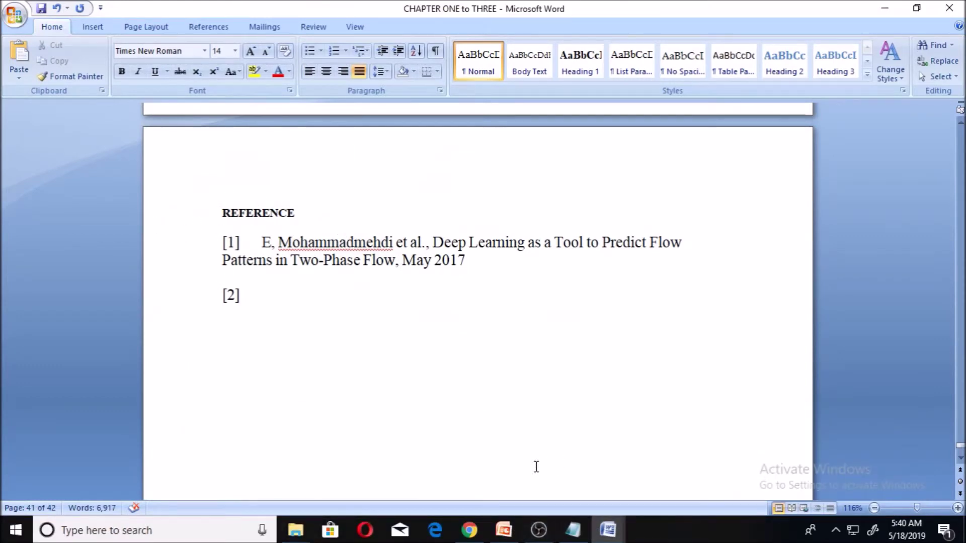
left_click(470, 531)
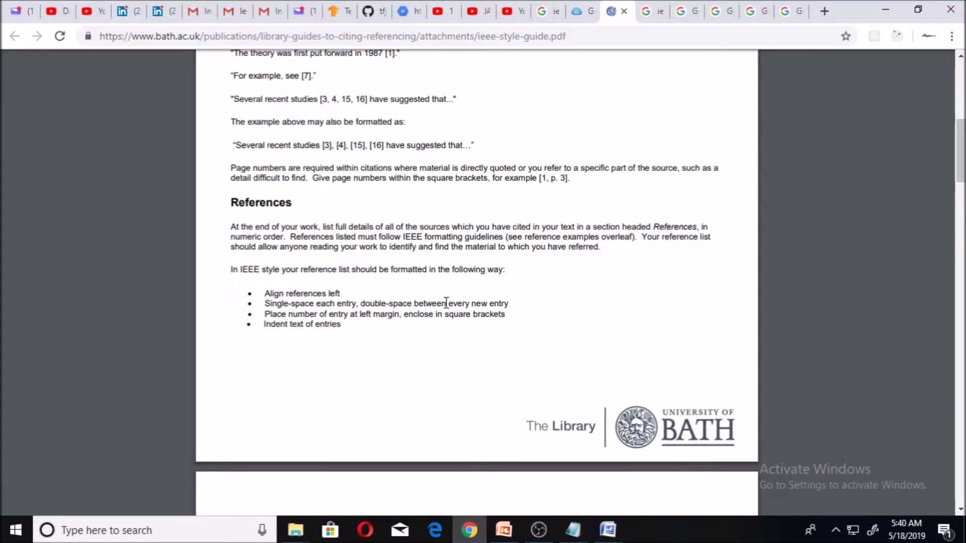
left_click(608, 530)
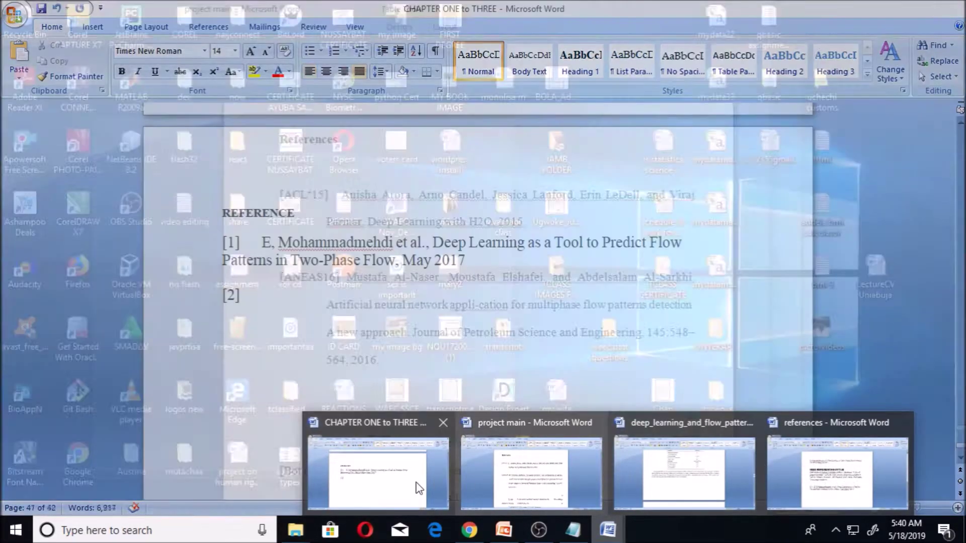
left_click(418, 488)
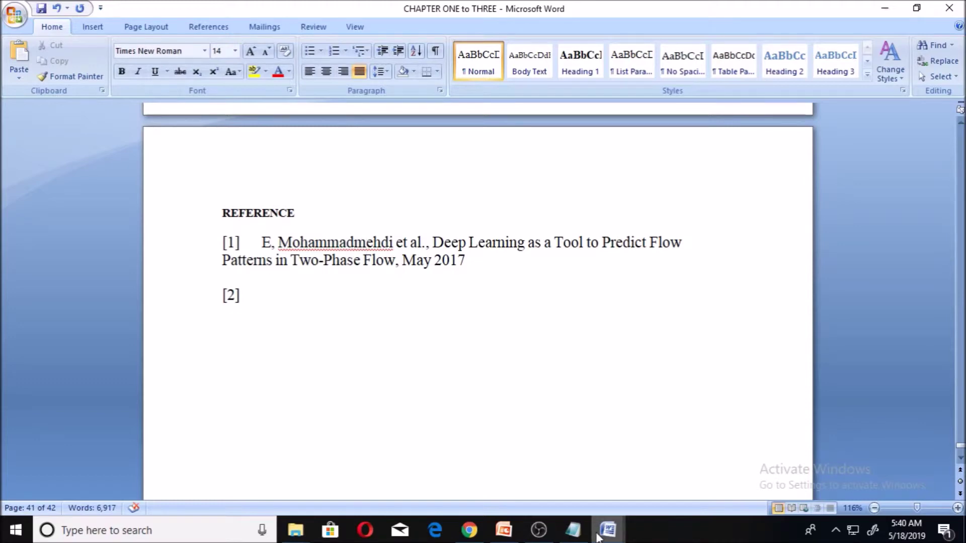
mouse_move(608, 531)
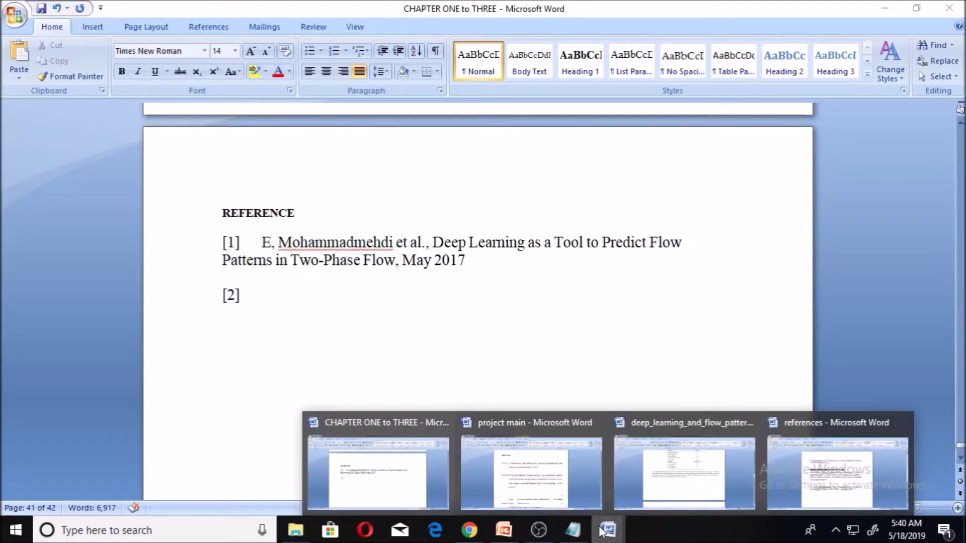
left_click(470, 530)
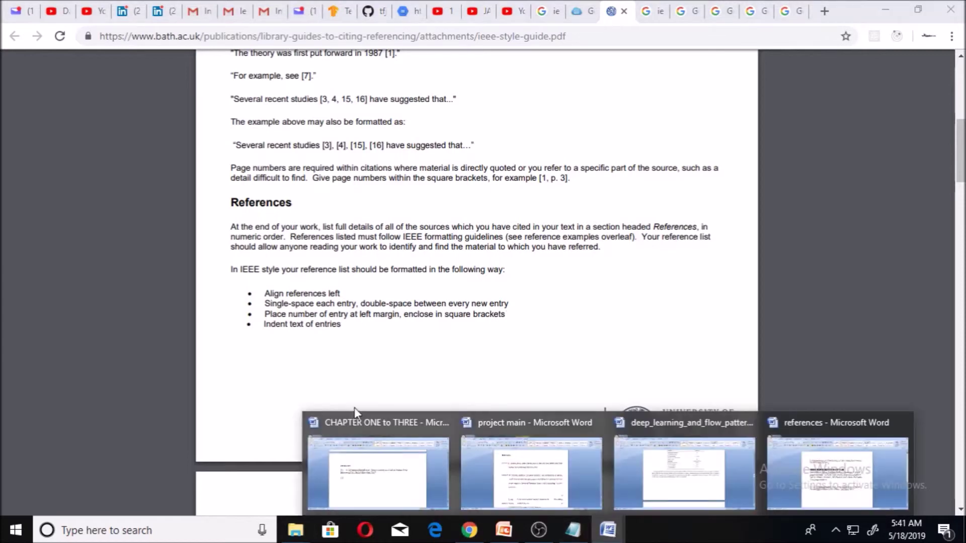
left_click(342, 436)
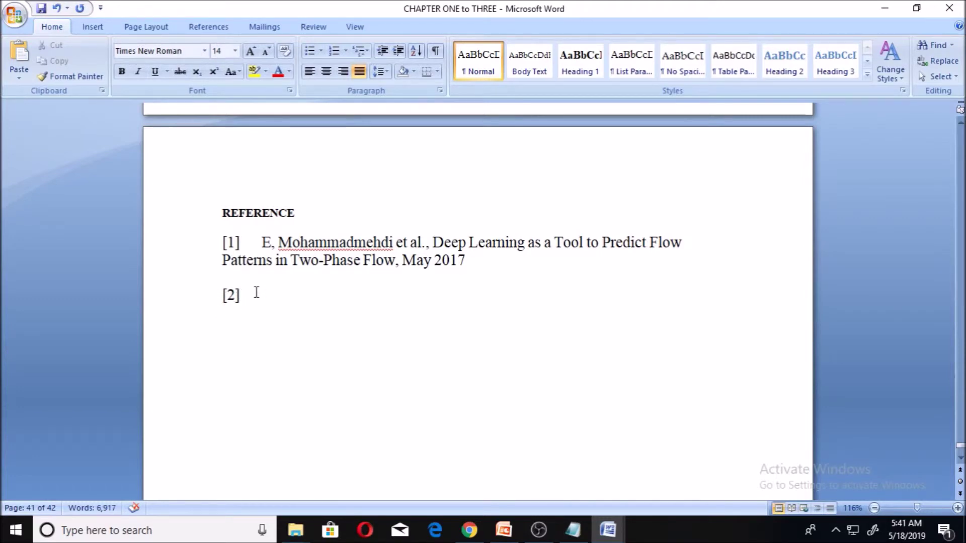
key("Left")
left_click(468, 529)
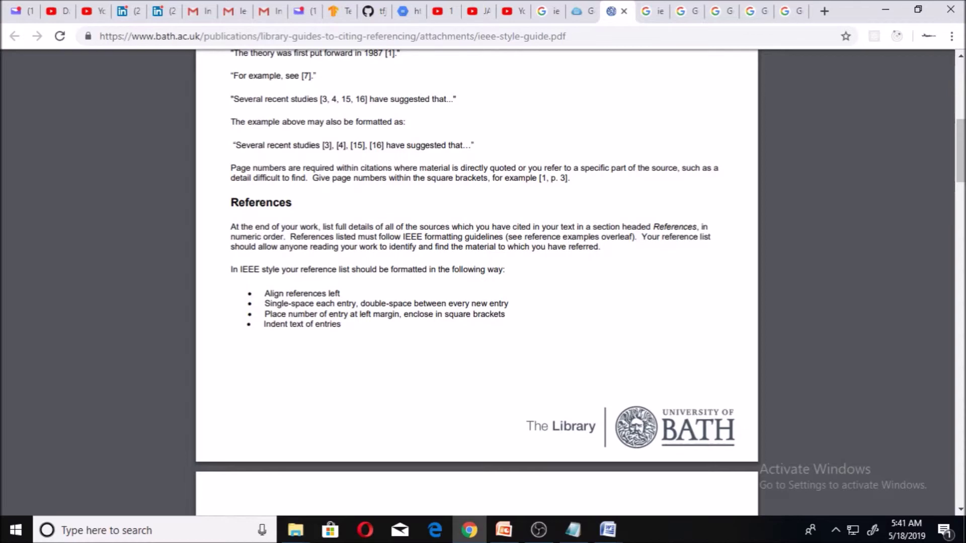
left_click(609, 529)
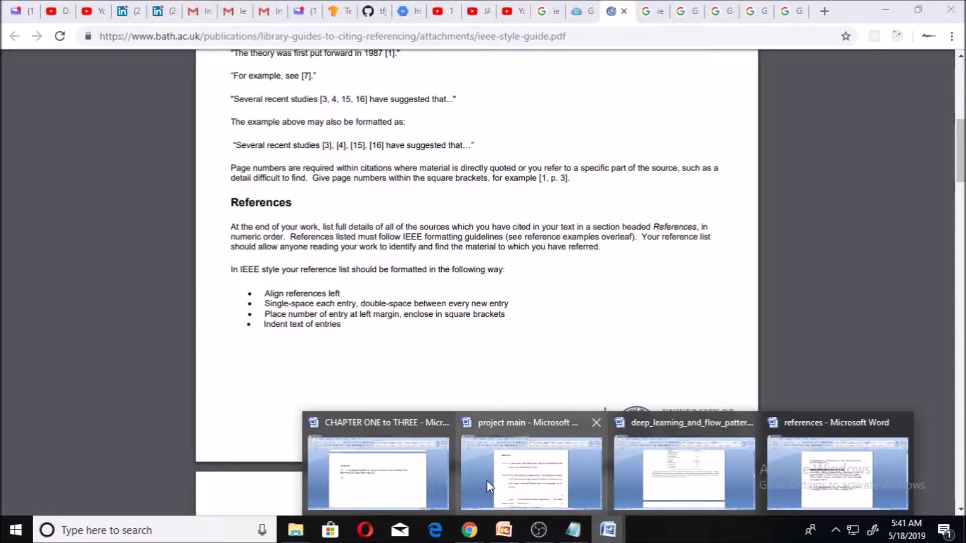
left_click(412, 491)
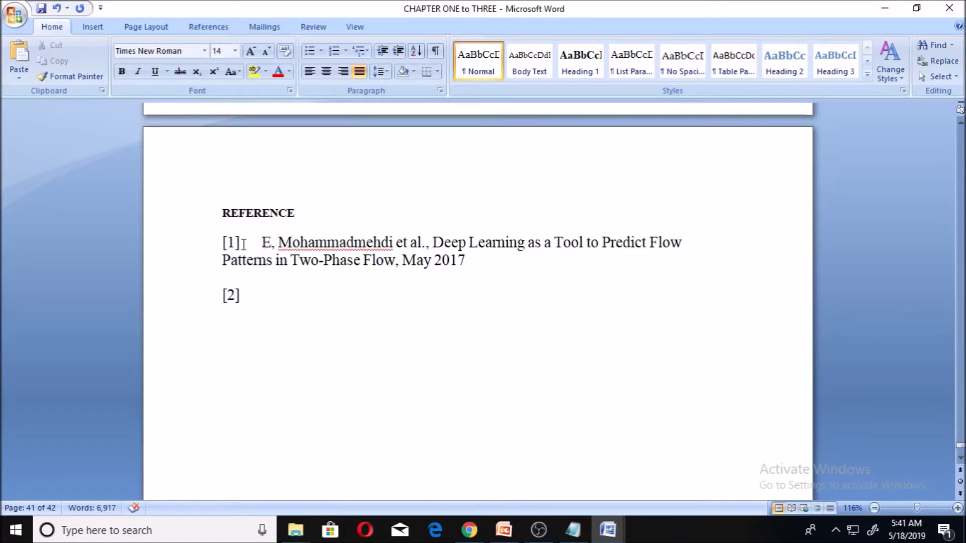
Review the IEEE guide's citation examples, multiple-author rules and book reference formats in Chrome, and return to the REFERENCE list in Word.
left_click(469, 531)
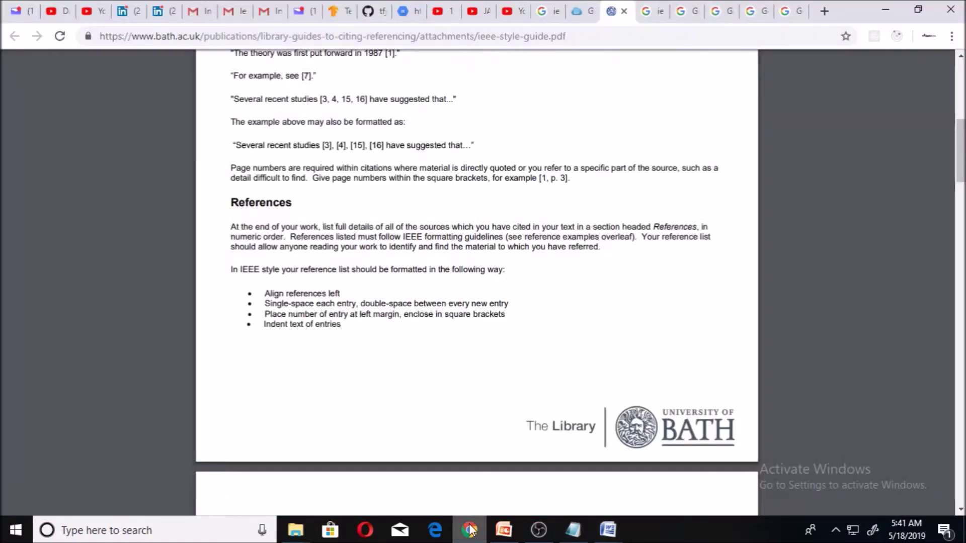
scroll(475, 390, "up", 8)
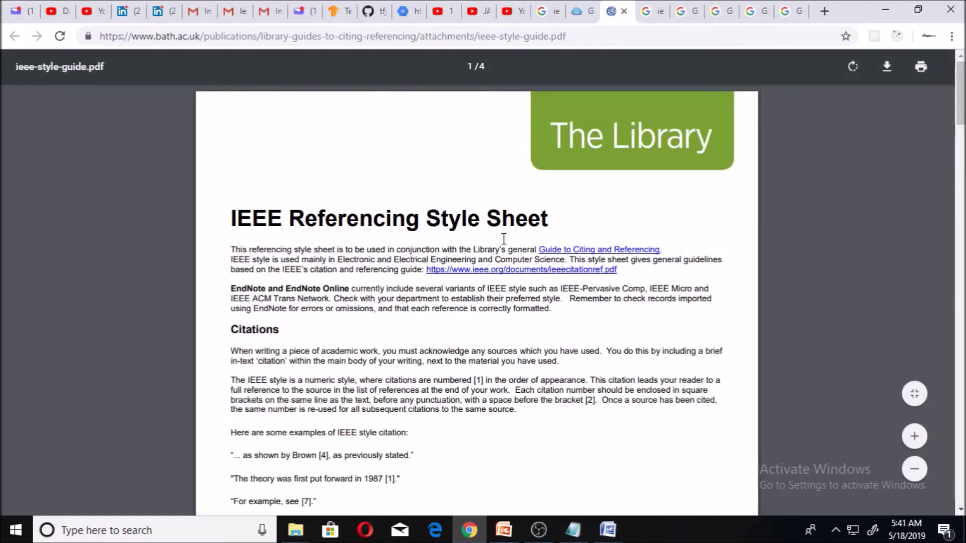
scroll(479, 349, "down", 4)
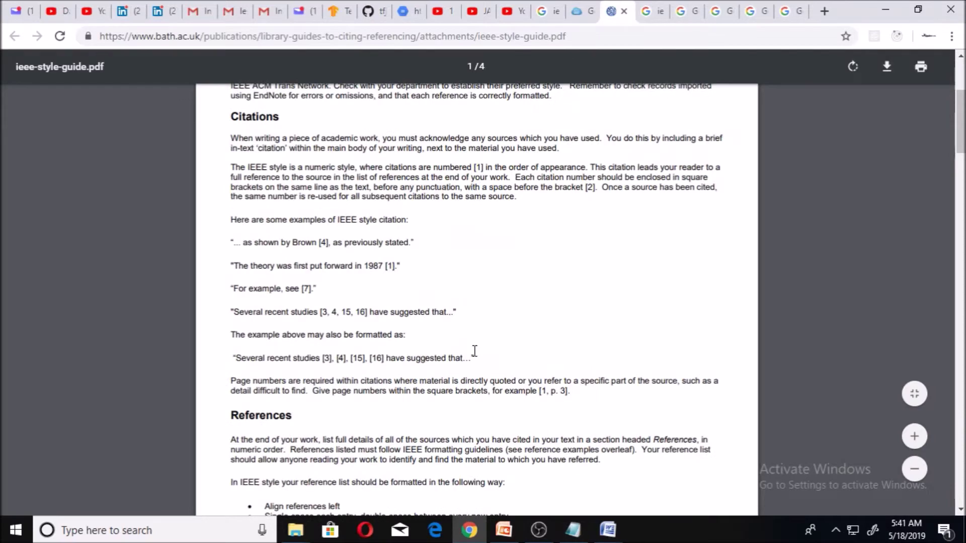
scroll(475, 351, "down", 1)
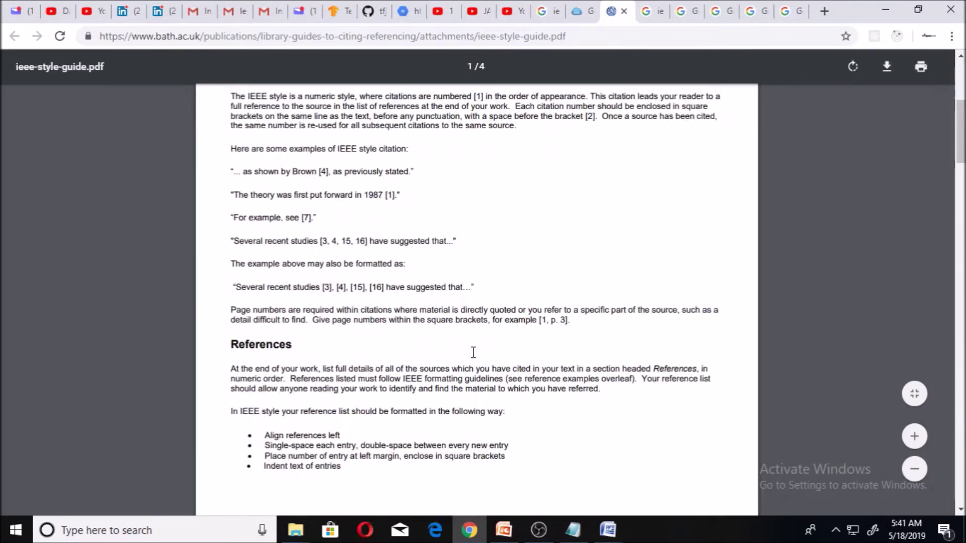
scroll(473, 352, "down", 5)
scroll(471, 357, "down", 1)
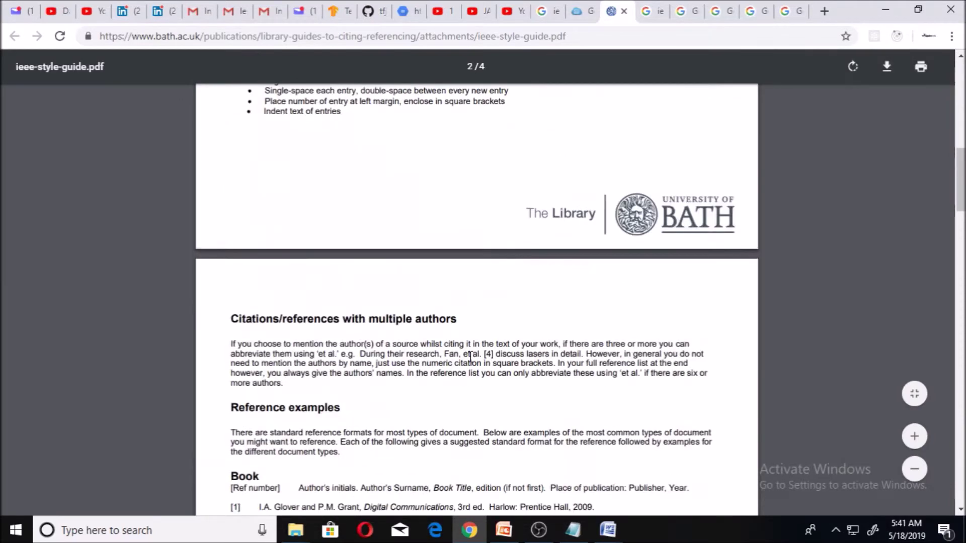
scroll(470, 356, "down", 4)
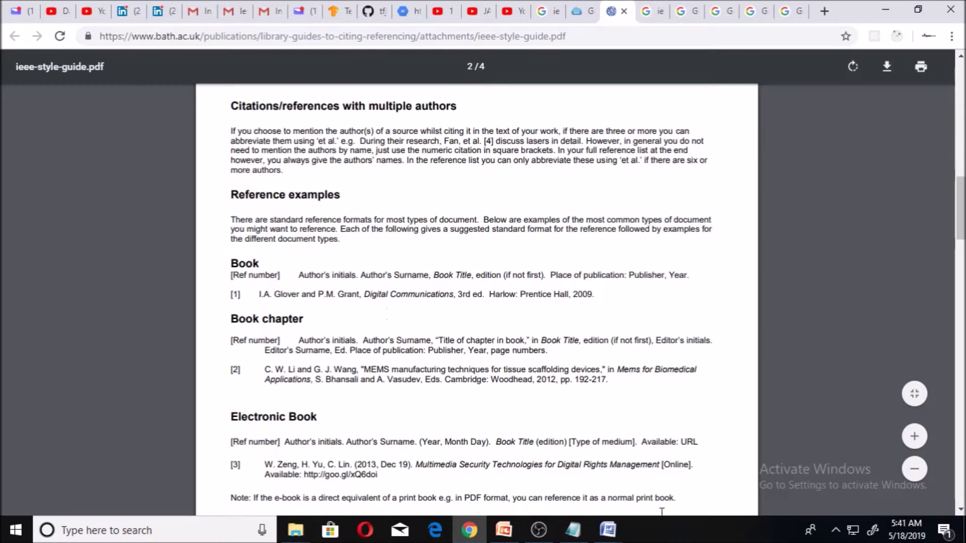
mouse_move(624, 521)
left_click(383, 478)
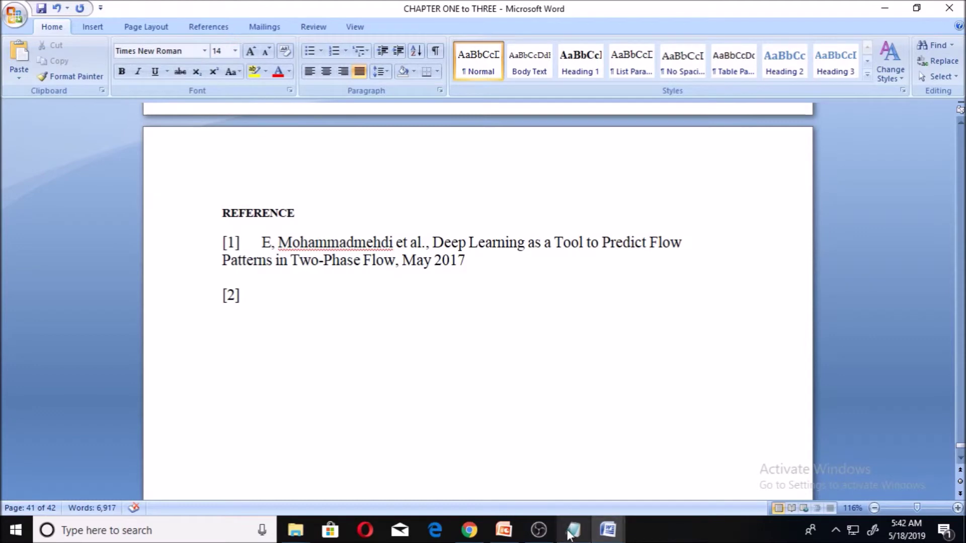
Examine the IEEE guide's reference formats for books, book chapters, electronic books and journal articles, and recheck its citation and multiple-author rules.
left_click(470, 530)
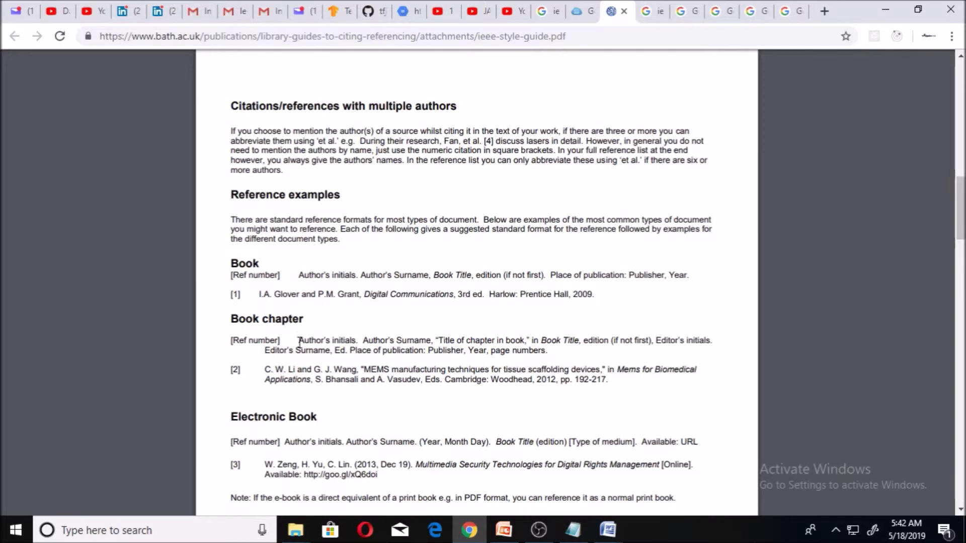
scroll(330, 348, "down", 1)
scroll(329, 349, "down", 2)
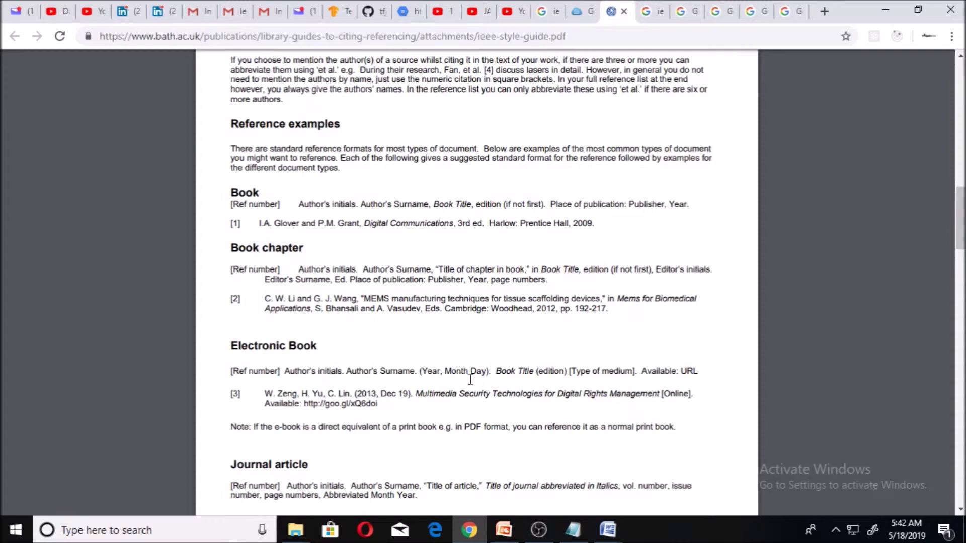
scroll(585, 388, "down", 6)
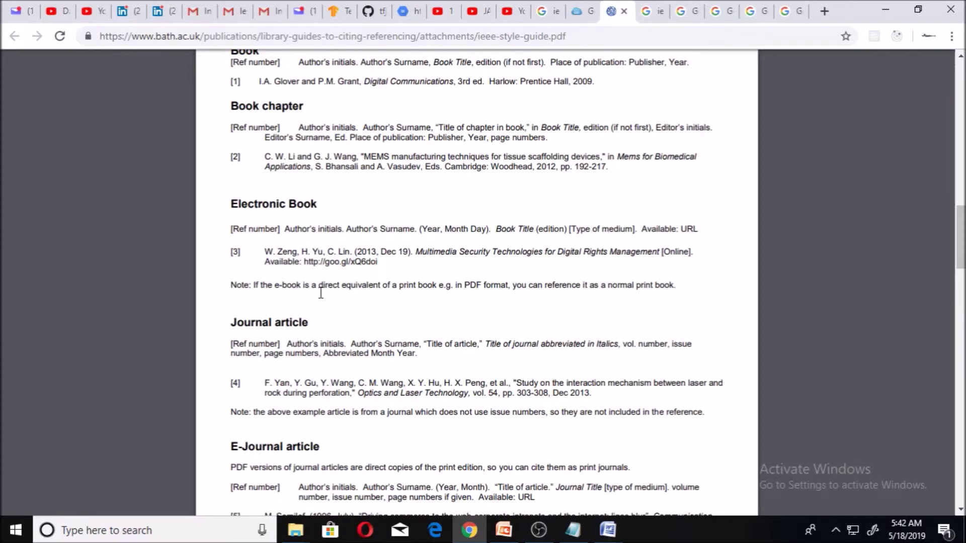
scroll(321, 292, "down", 10)
scroll(309, 280, "up", 9)
scroll(309, 277, "up", 15)
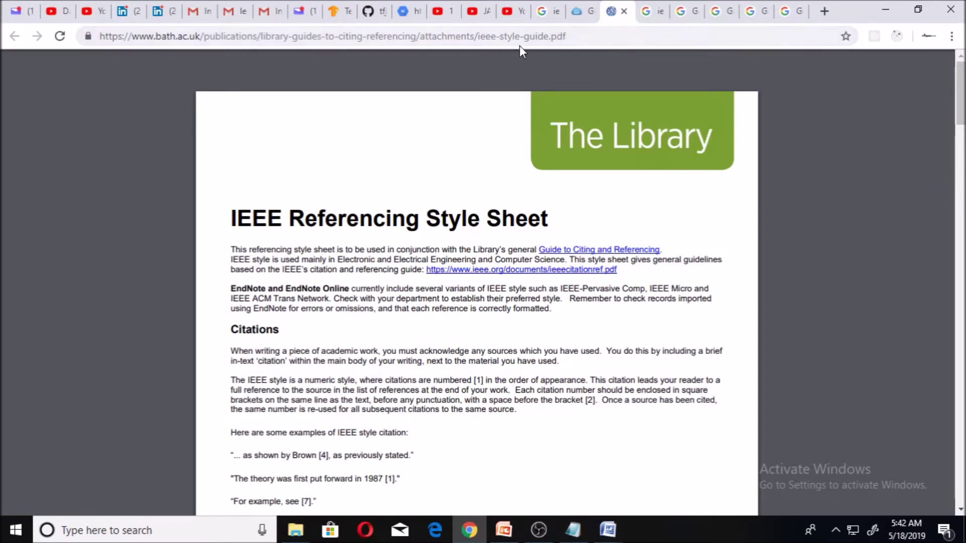
scroll(436, 346, "down", 4)
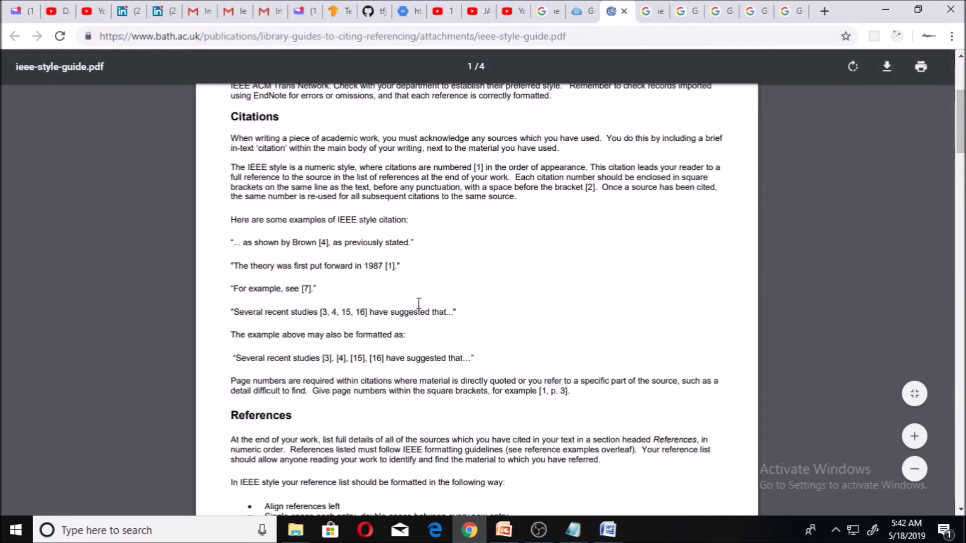
scroll(418, 304, "down", 10)
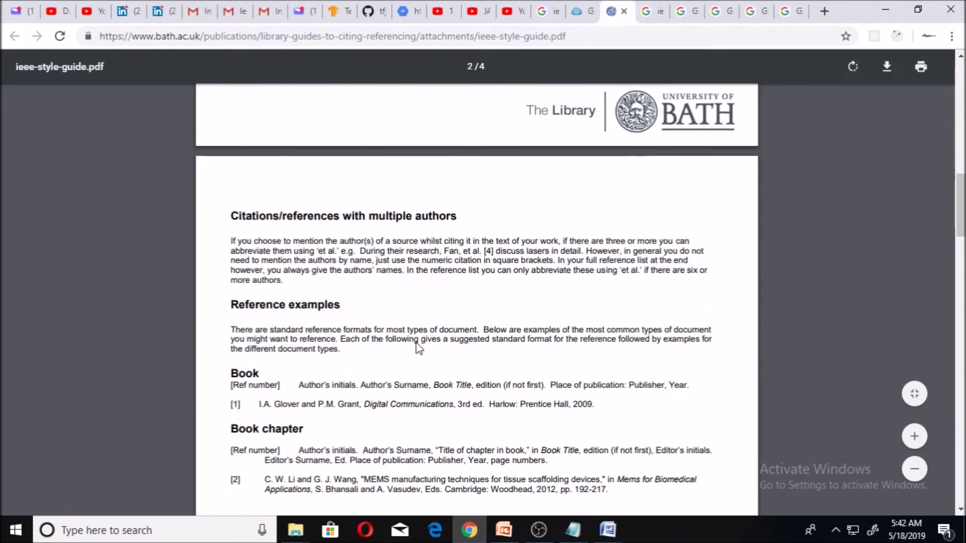
scroll(417, 347, "down", 2)
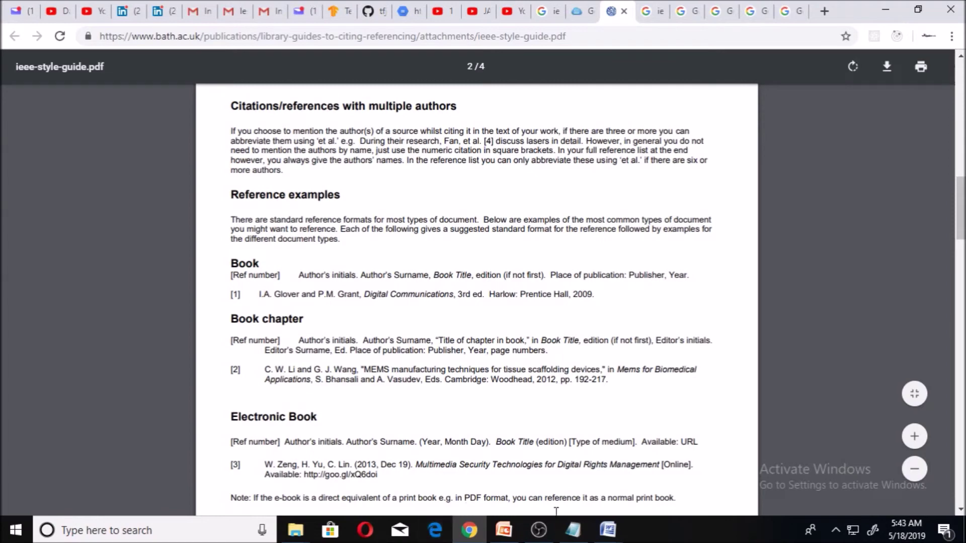
Check the in-text citation [1] in section 1.1 Background to Study of CHAPTER ONE to THREE against the REFERENCE list on the last page.
mouse_move(606, 532)
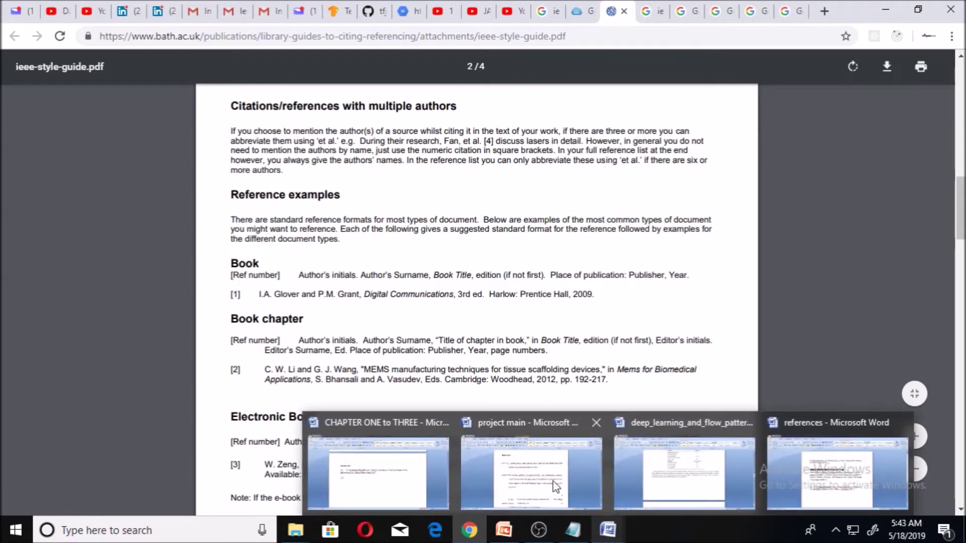
left_click(378, 473)
scroll(520, 317, "up", 10)
scroll(519, 318, "up", 5)
left_click(961, 412)
left_click_drag(961, 414, 949, 111)
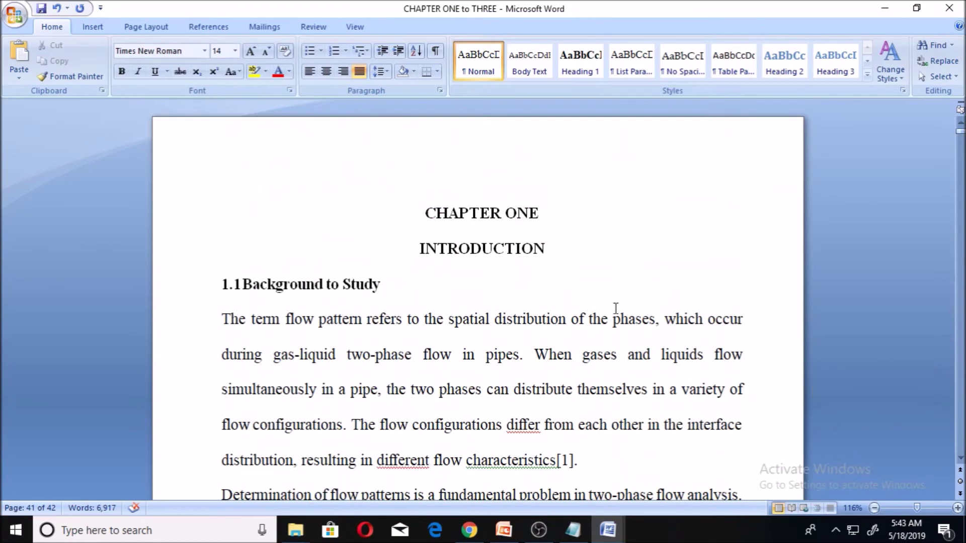
scroll(614, 322, "down", 2)
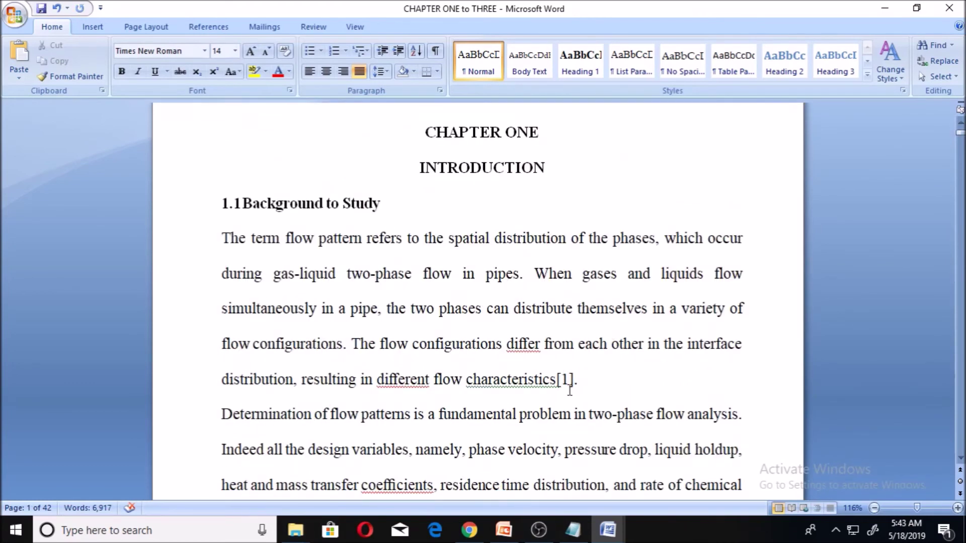
scroll(744, 347, "down", 1)
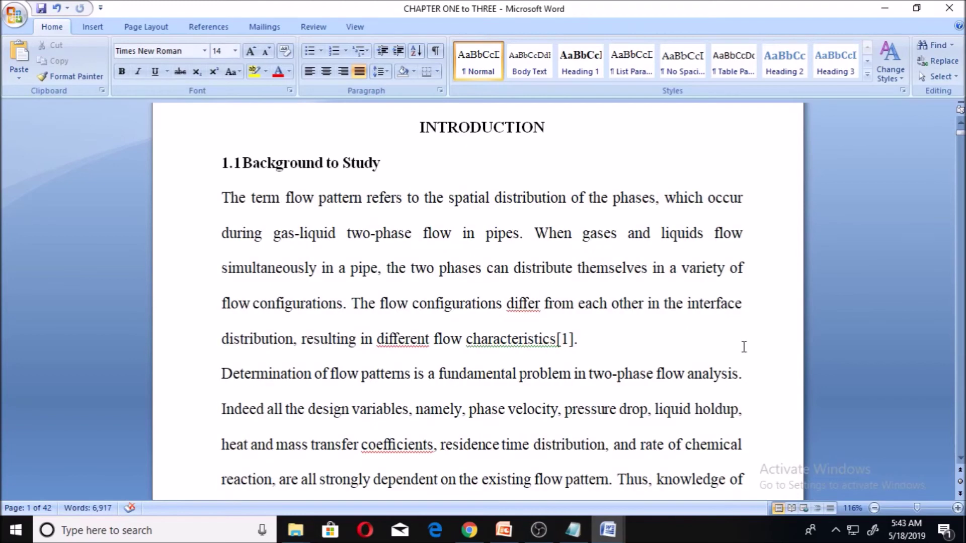
left_click_drag(961, 132, 961, 139)
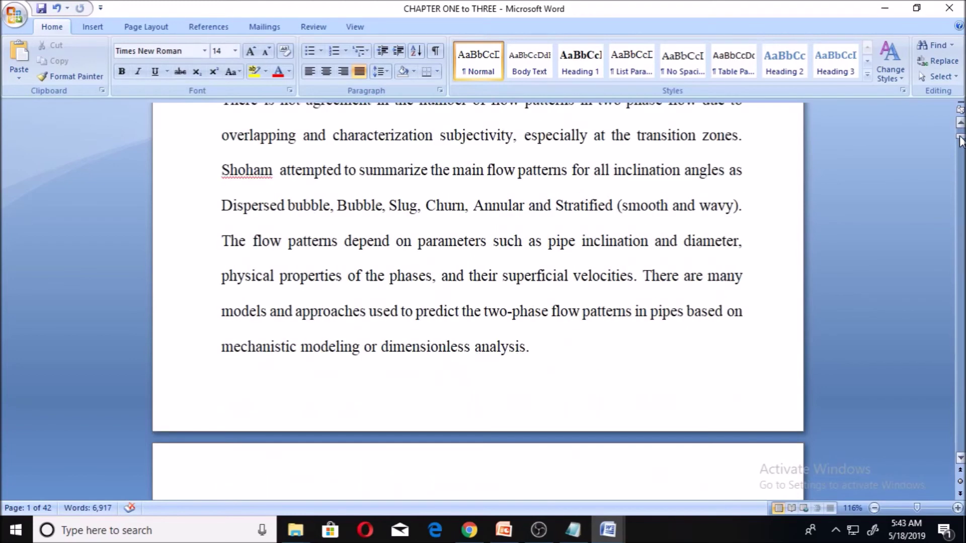
left_click_drag(960, 139, 960, 448)
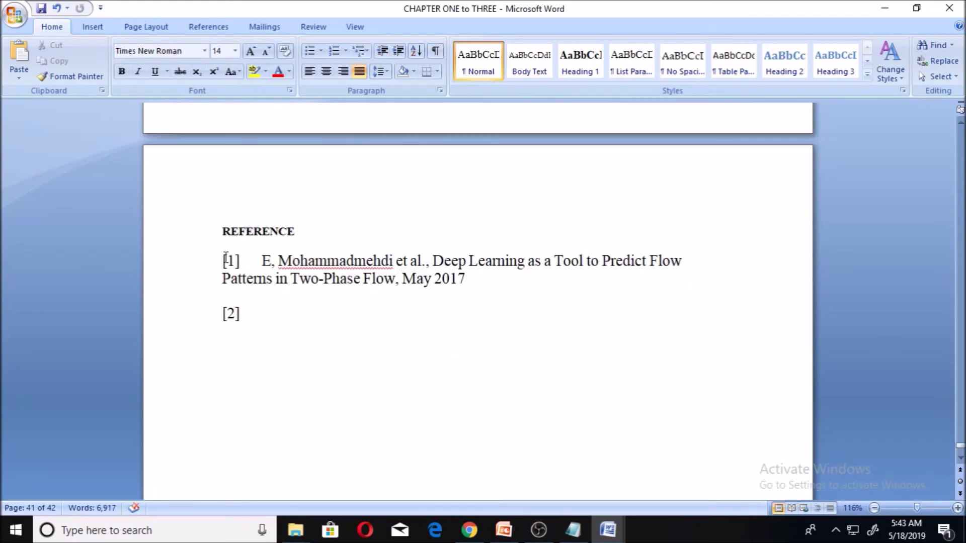
scroll(618, 240, "up", 3)
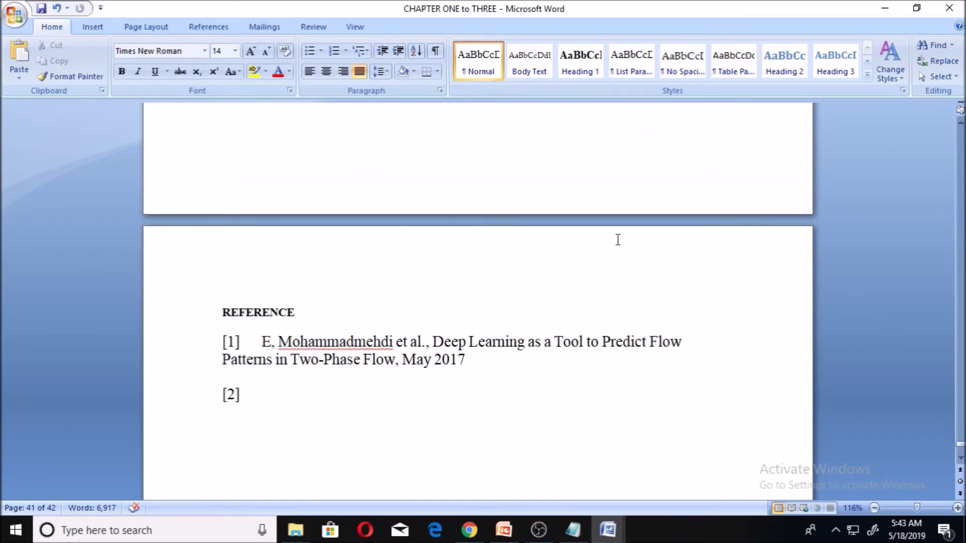
scroll(618, 240, "up", 10)
scroll(618, 240, "down", 10)
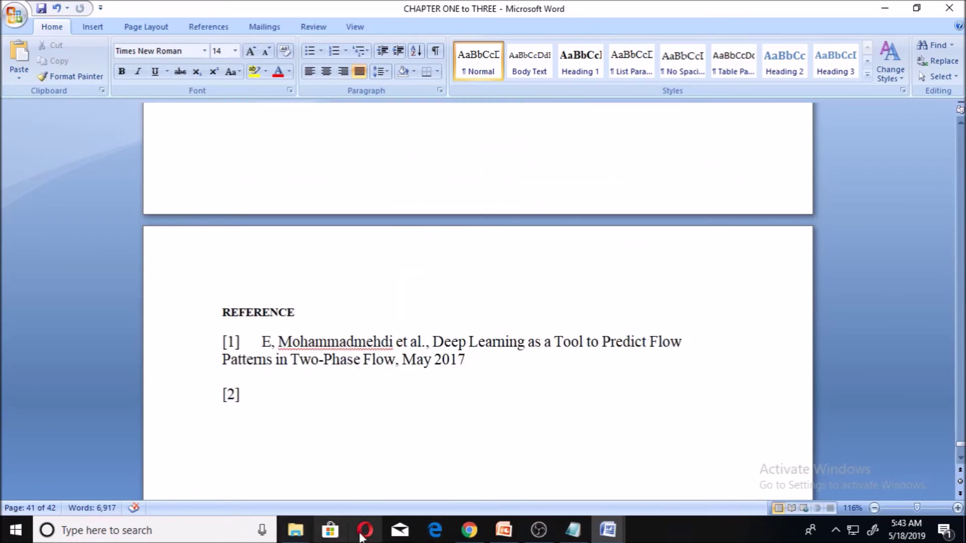
scroll(550, 323, "up", 8)
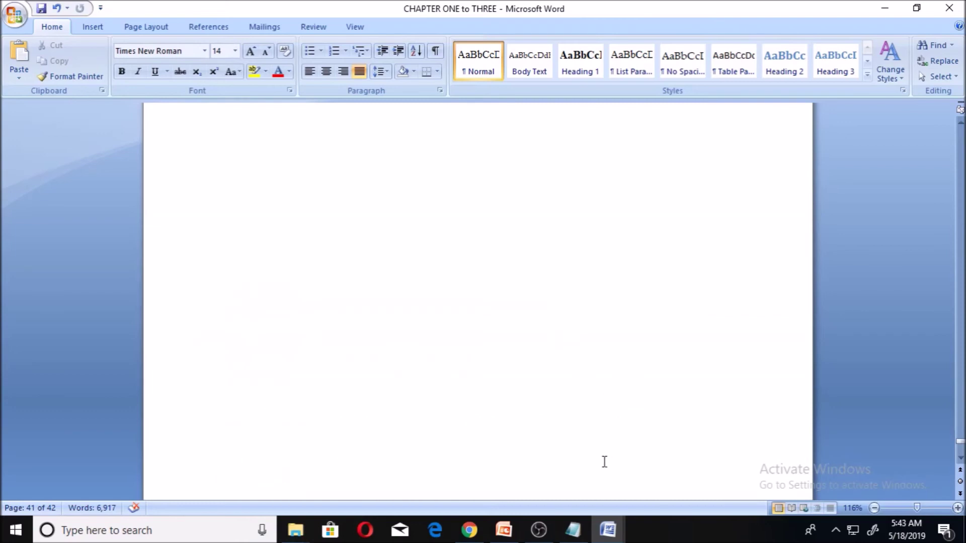
left_click(542, 531)
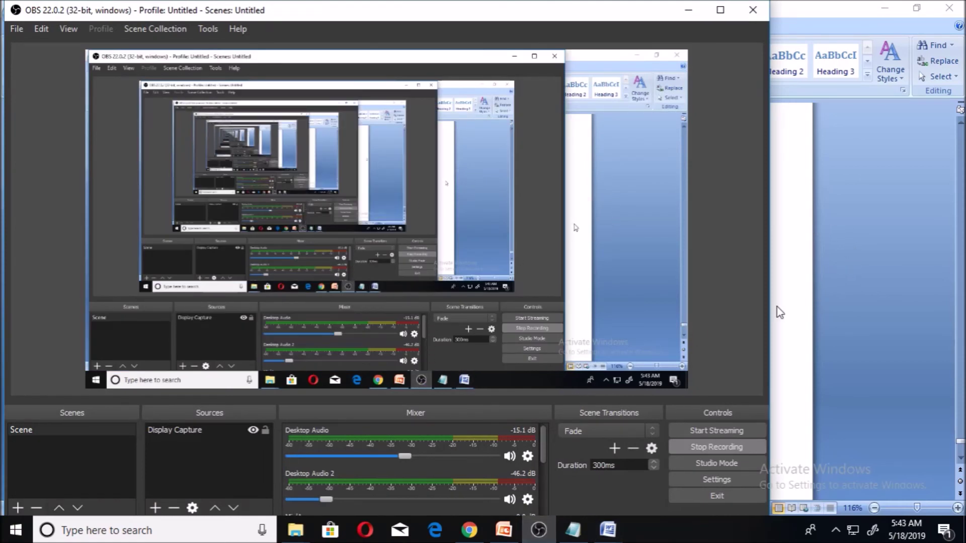
left_click(711, 448)
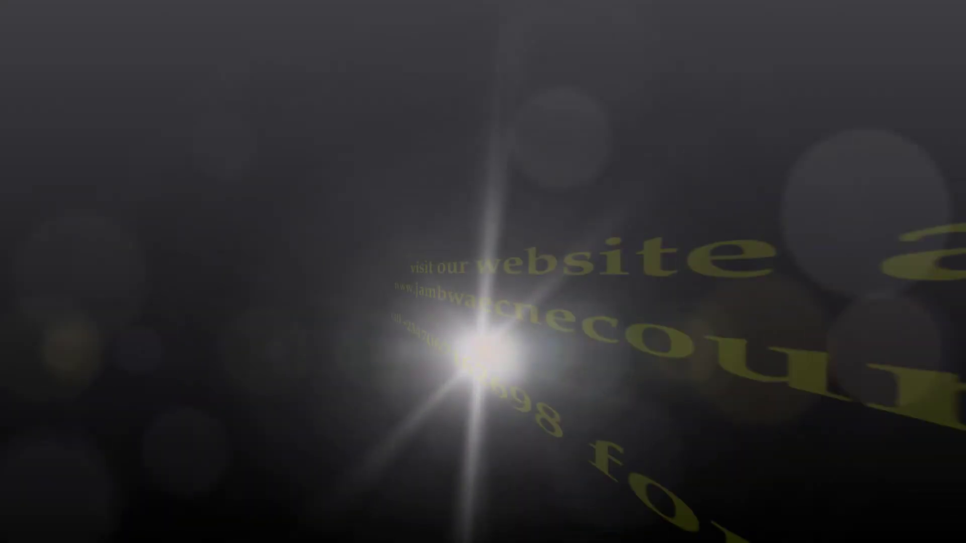